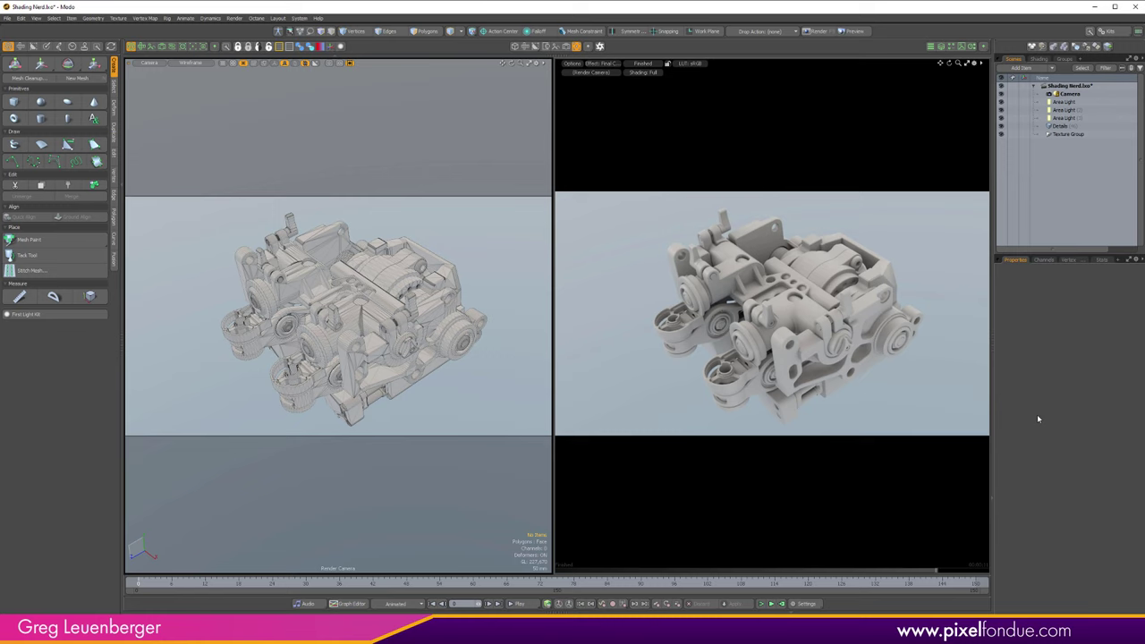
Open the shader tree's layer preset browser, enlarge its thumbnails and look through the Modo basic textures.
{"action": "left_click", "coordinate": [1038, 59]}
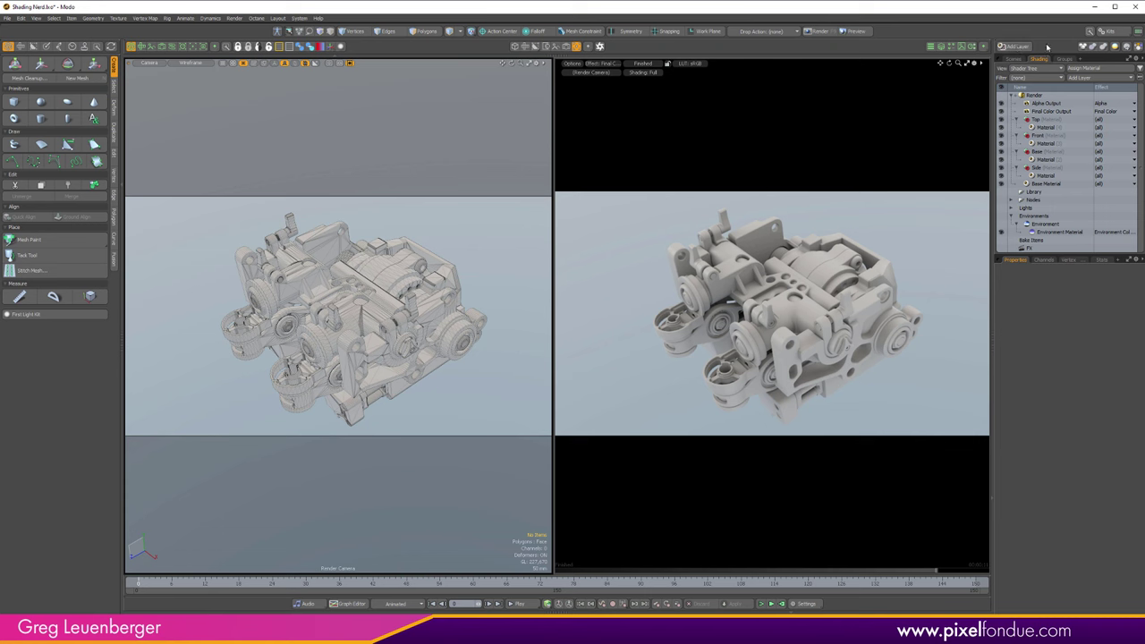
{"action": "left_click", "coordinate": [1017, 47]}
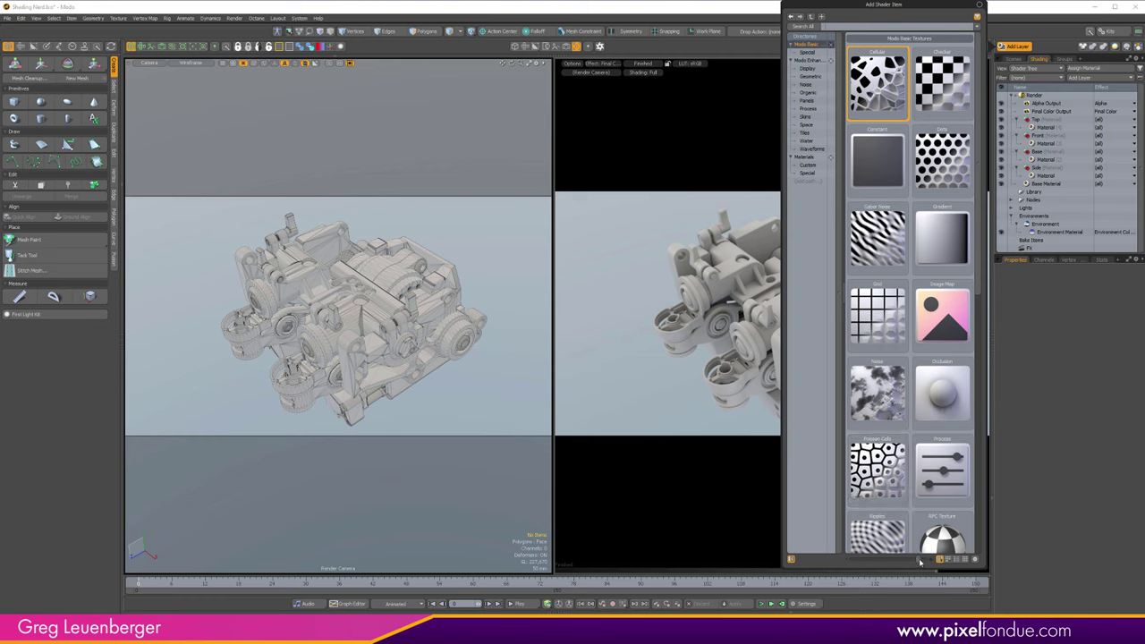
{"action": "left_click_drag", "start_coordinate": [920, 562], "coordinate": [927, 563]}
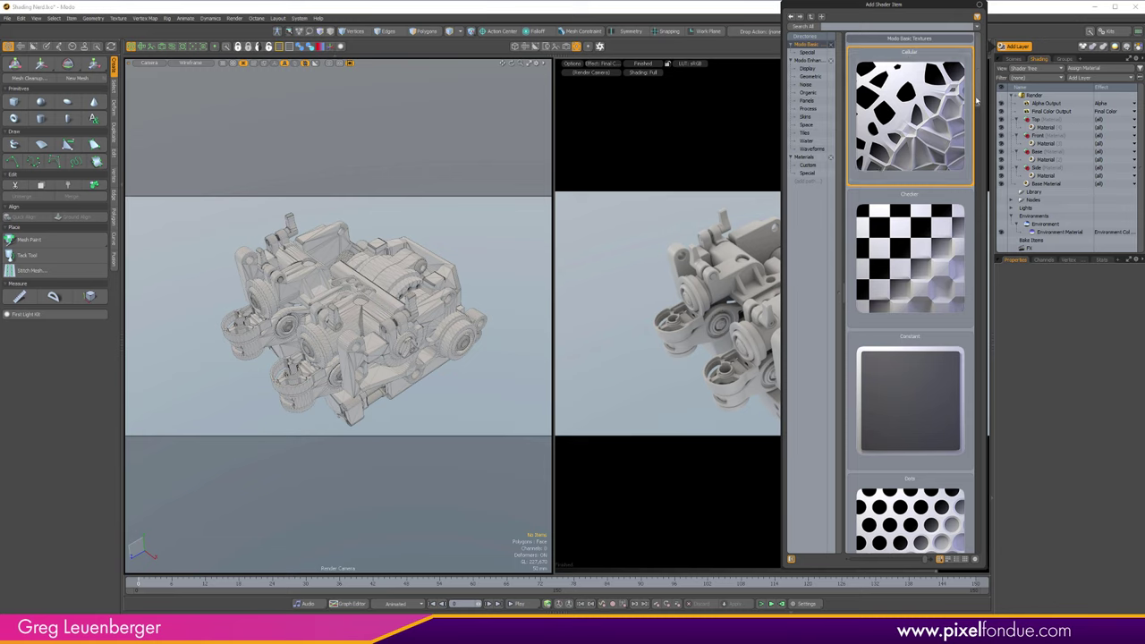
{"action": "left_click_drag", "start_coordinate": [976, 100], "coordinate": [979, 431]}
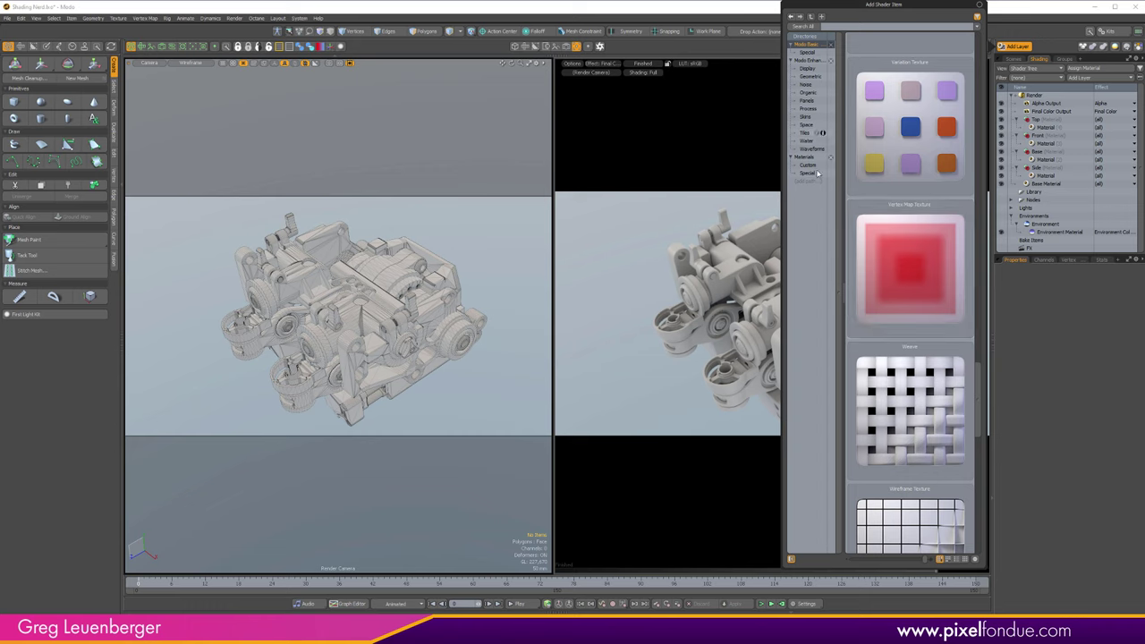
Look through the layer types that can be added to the shader tree, including the enhanced texture categories.
{"action": "left_click", "coordinate": [1081, 78]}
{"action": "left_click", "coordinate": [1081, 79]}
{"action": "mouse_move", "coordinate": [1070, 119]}
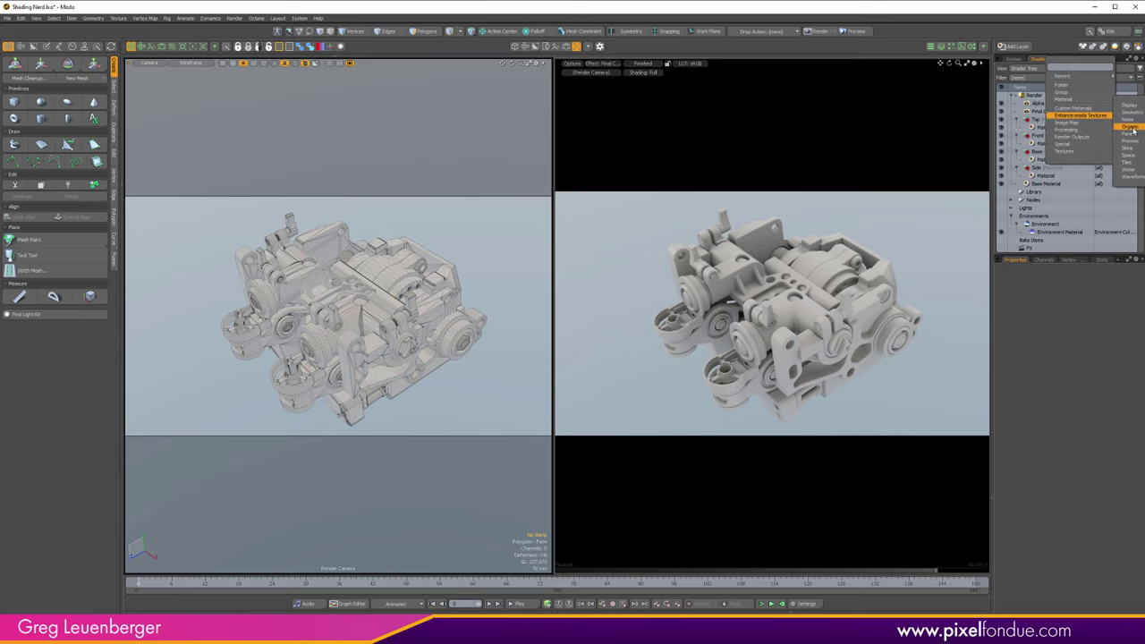
{"action": "left_click", "coordinate": [1080, 347]}
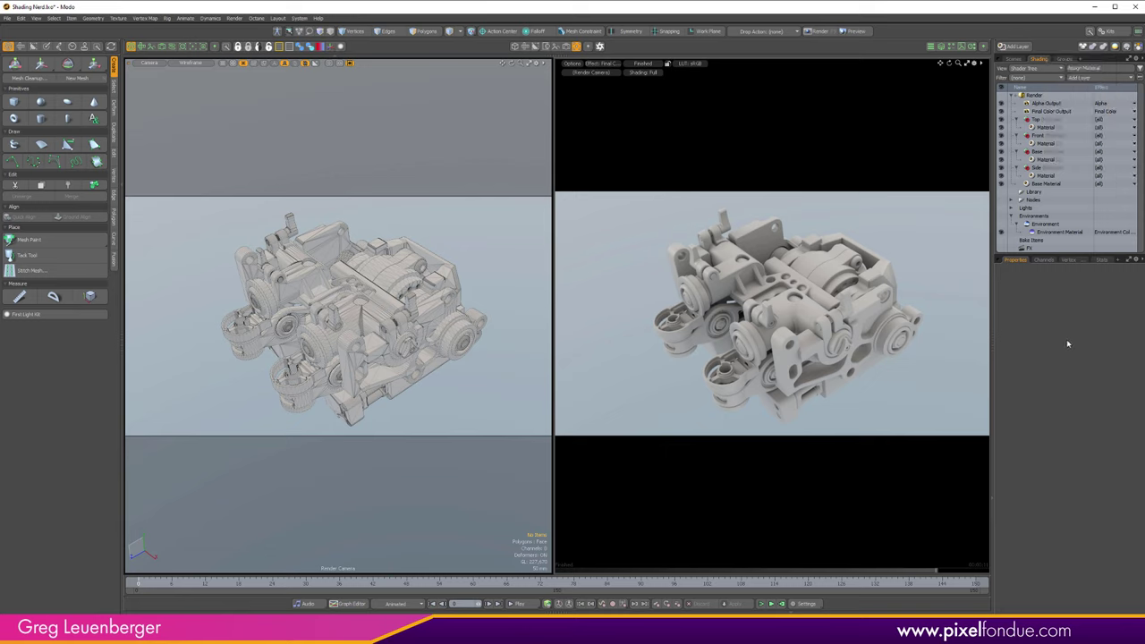
Browse the Skins and Space texture categories in the shader layer preset browser.
{"action": "left_click", "coordinate": [1017, 47]}
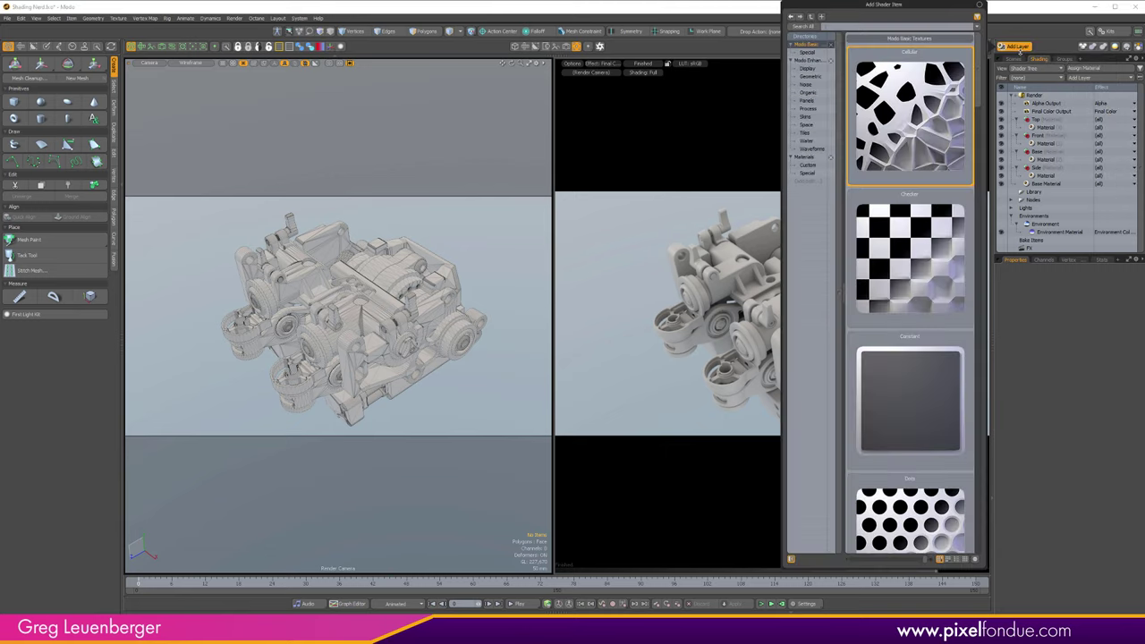
{"action": "left_click", "coordinate": [807, 117]}
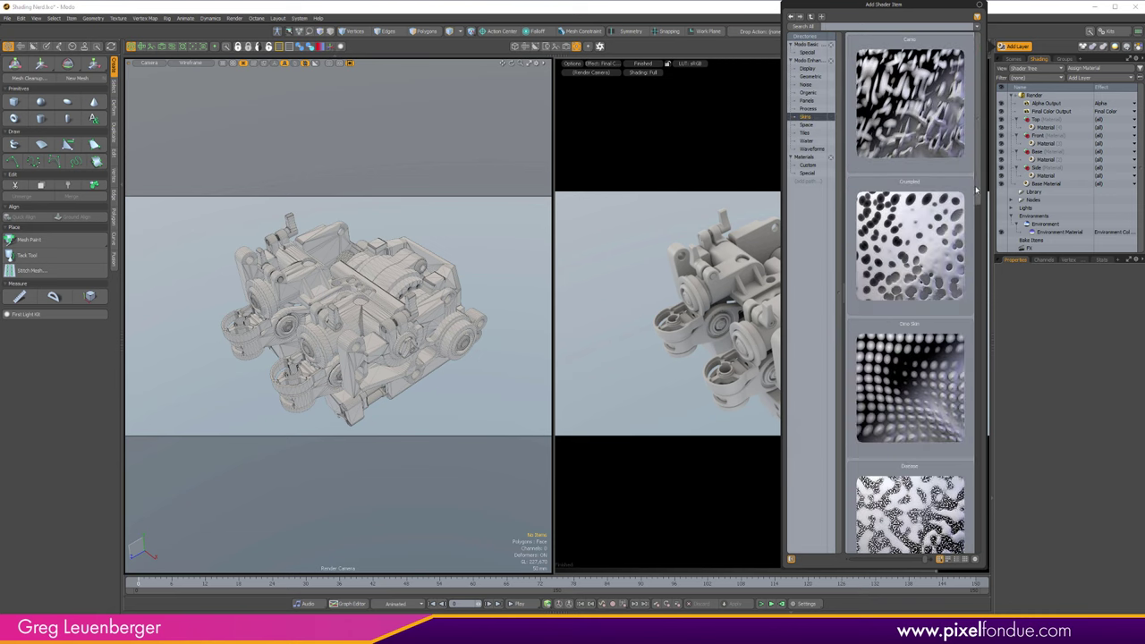
{"action": "left_click_drag", "start_coordinate": [979, 191], "coordinate": [978, 332]}
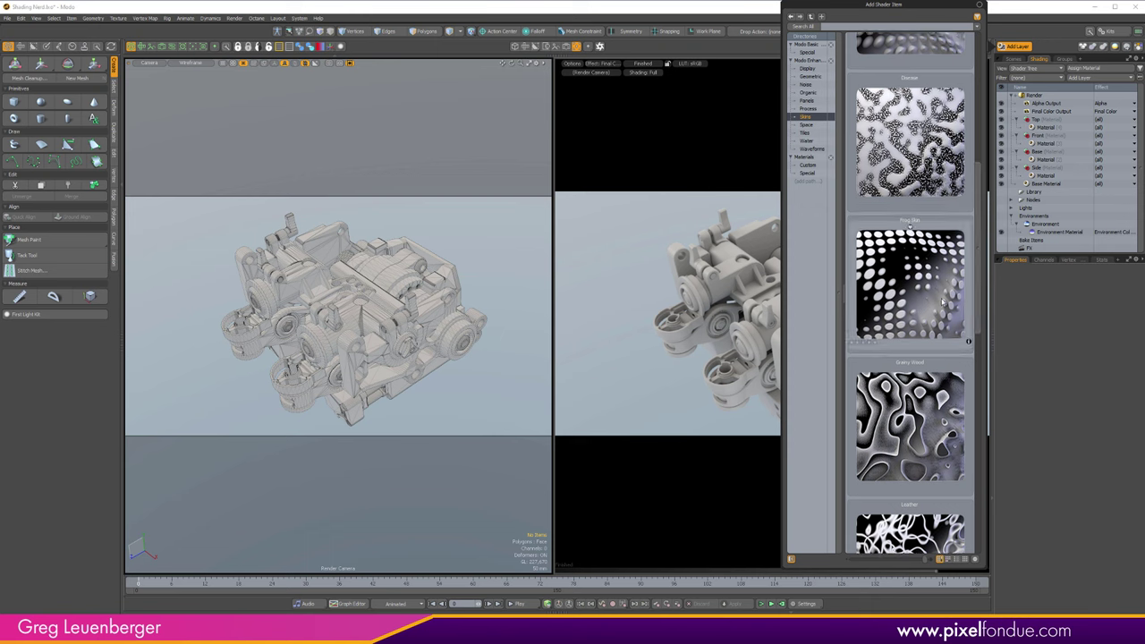
{"action": "left_click_drag", "start_coordinate": [975, 299], "coordinate": [977, 413]}
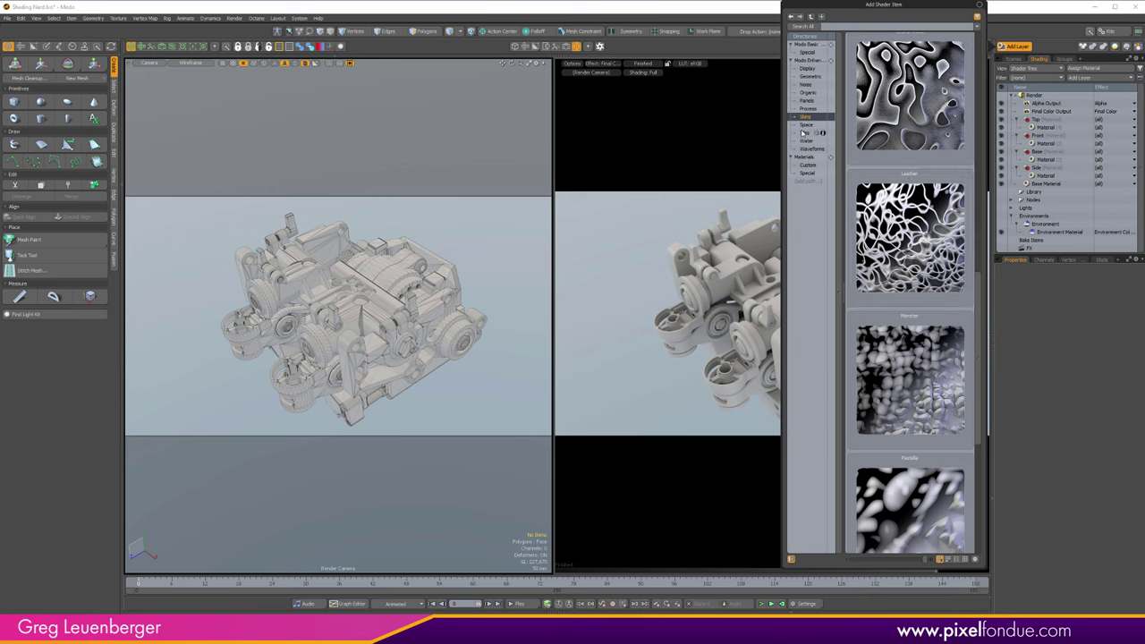
{"action": "left_click", "coordinate": [804, 125]}
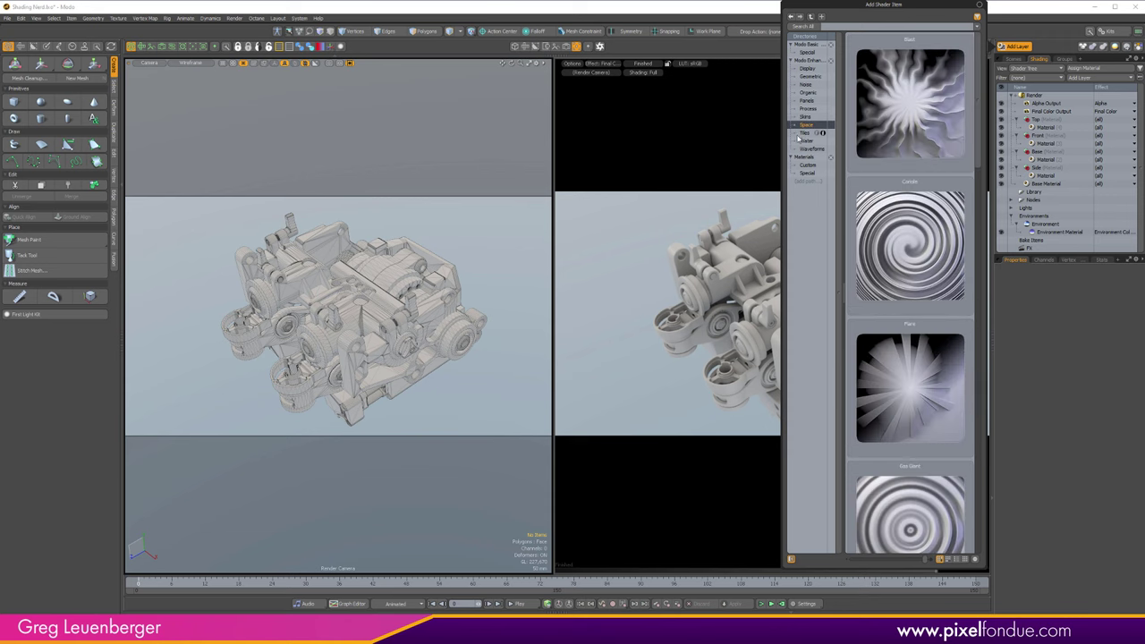
{"action": "left_click_drag", "start_coordinate": [982, 167], "coordinate": [982, 190]}
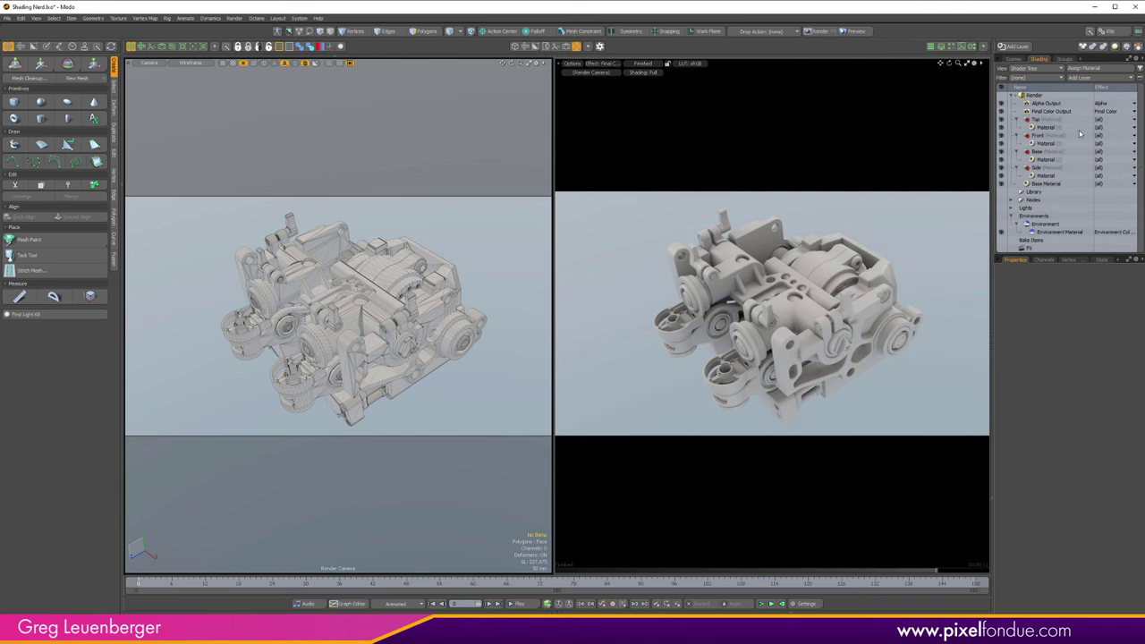
Search the layer presets for "grad" and add a Gradient texture layer to the Top material group.
{"action": "left_click", "coordinate": [1037, 119]}
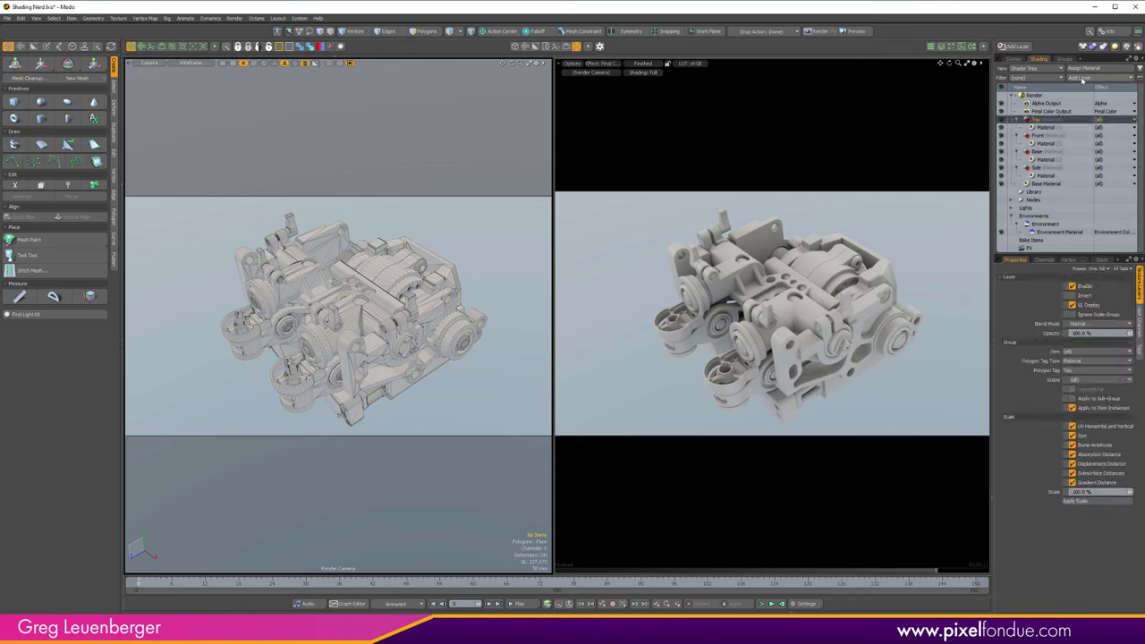
{"action": "left_click", "coordinate": [1079, 78]}
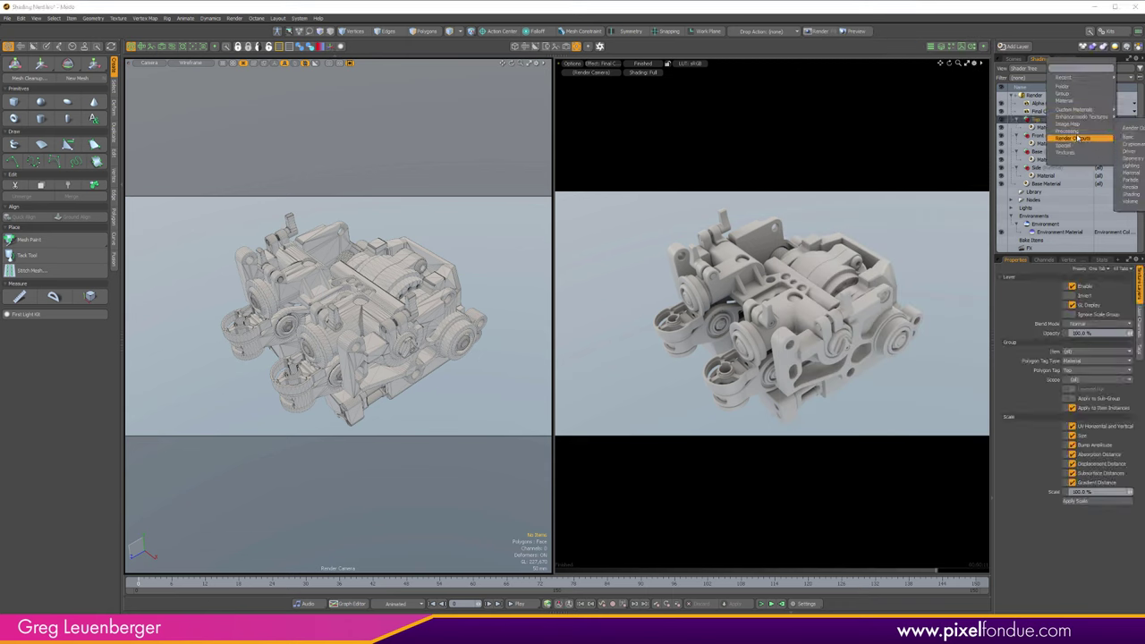
{"action": "left_click", "coordinate": [1018, 48]}
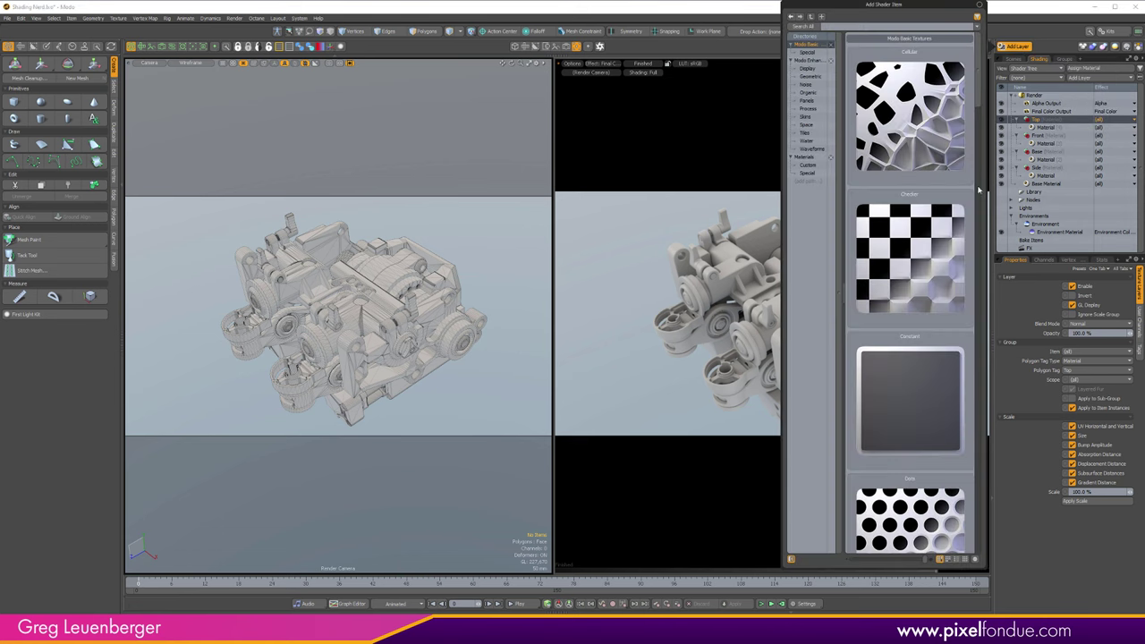
{"action": "left_click_drag", "start_coordinate": [977, 116], "coordinate": [978, 195]}
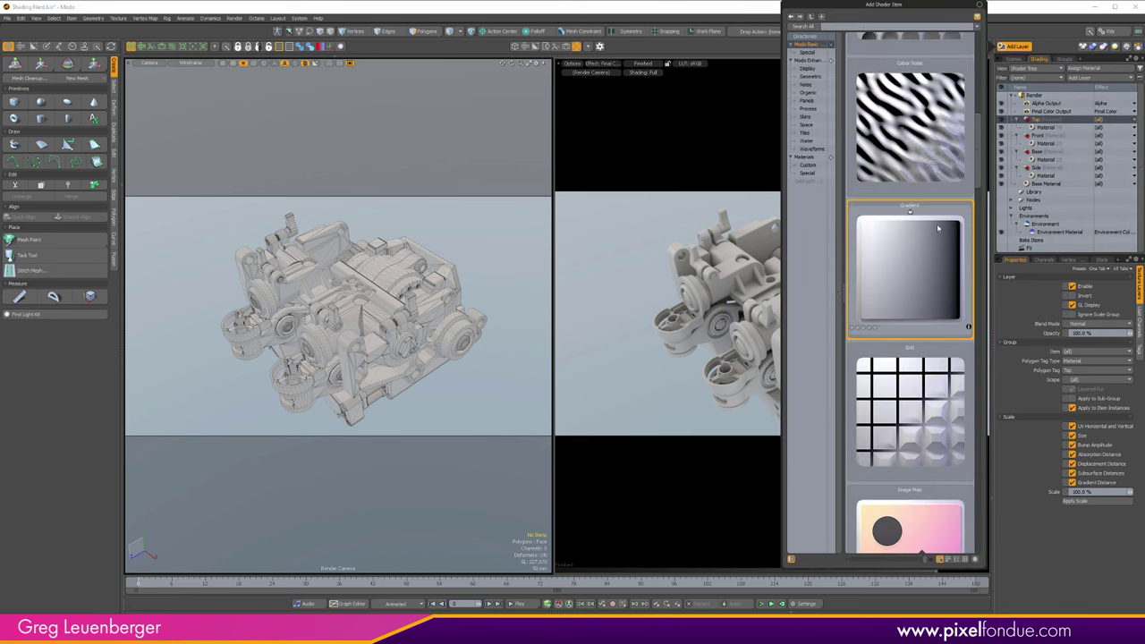
{"action": "left_click_drag", "start_coordinate": [847, 17], "coordinate": [846, 20]}
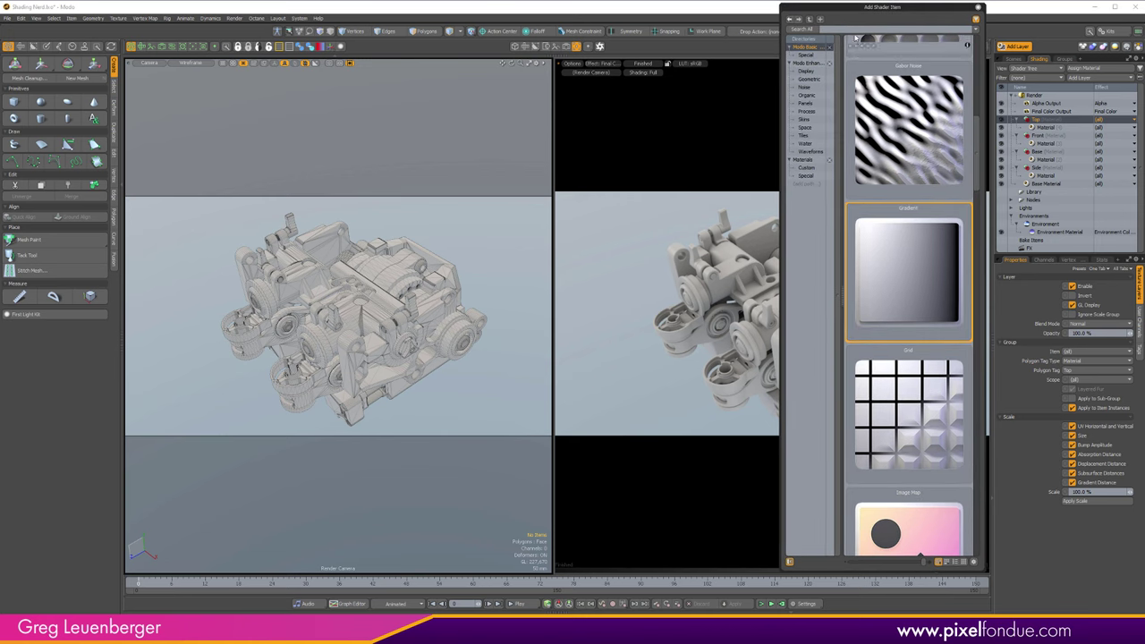
{"action": "left_click", "coordinate": [848, 28]}
{"action": "type", "text": "grad"}
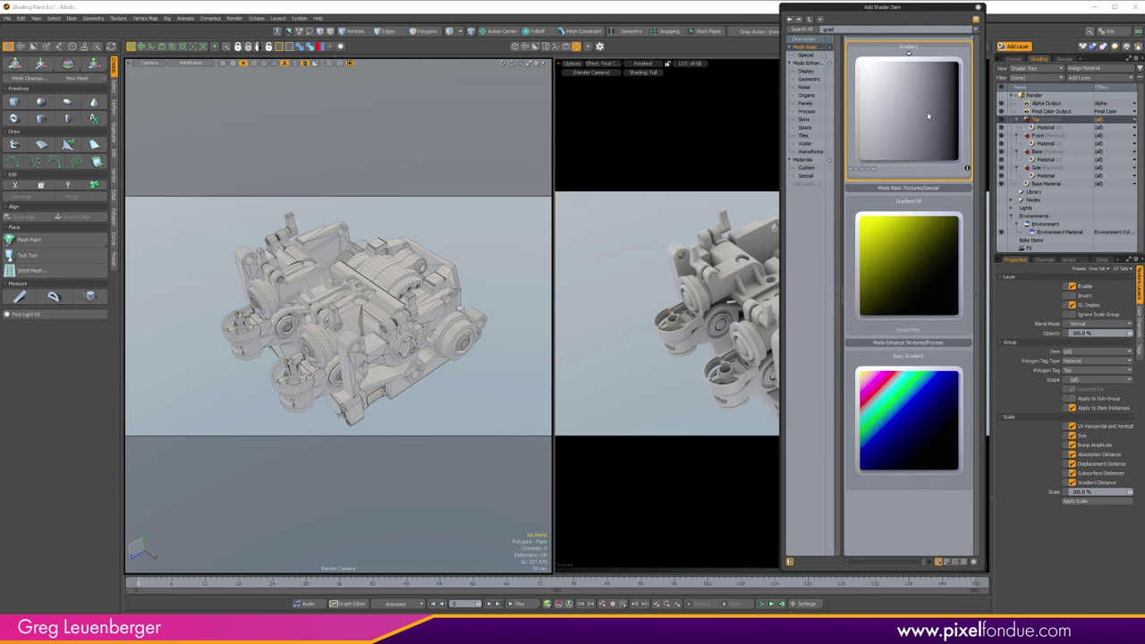
{"action": "double_click", "coordinate": [899, 127]}
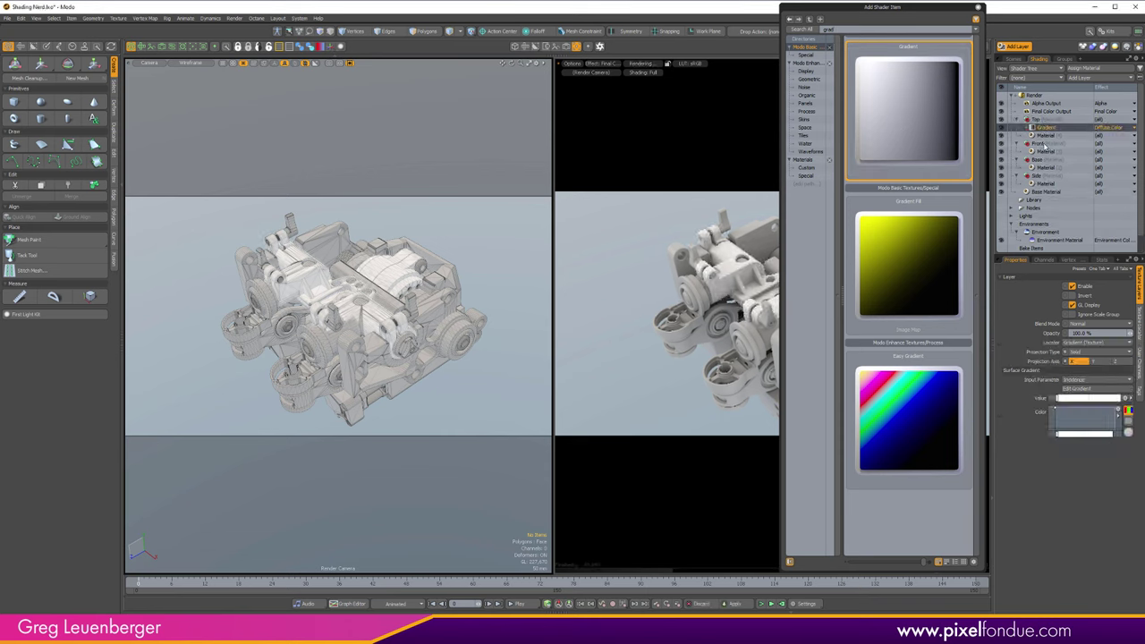
Add a Gradient texture layer to both the Front and Base material groups at once.
{"action": "left_click", "coordinate": [1038, 144]}
{"action": "left_click", "coordinate": [1040, 161]}
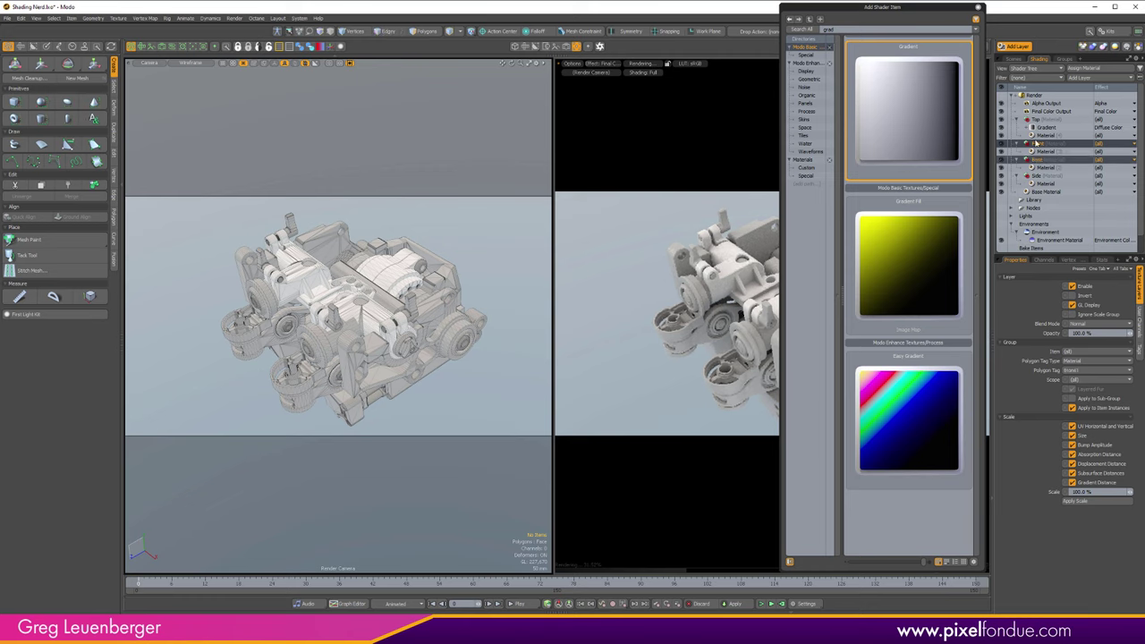
{"action": "left_click", "coordinate": [1013, 59]}
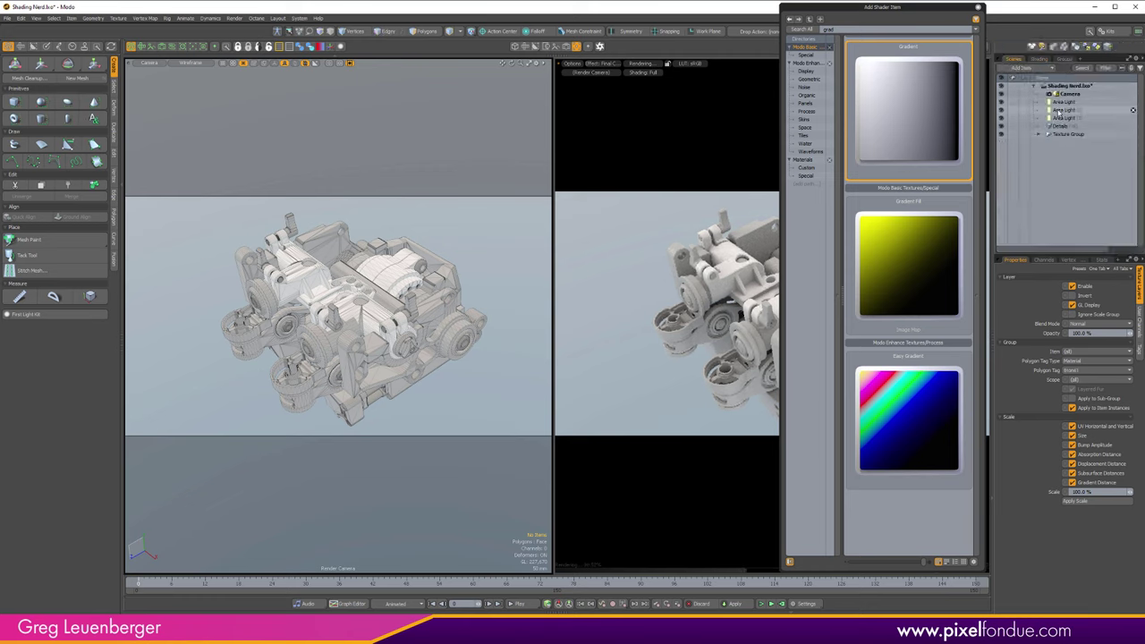
{"action": "left_click", "coordinate": [1039, 59]}
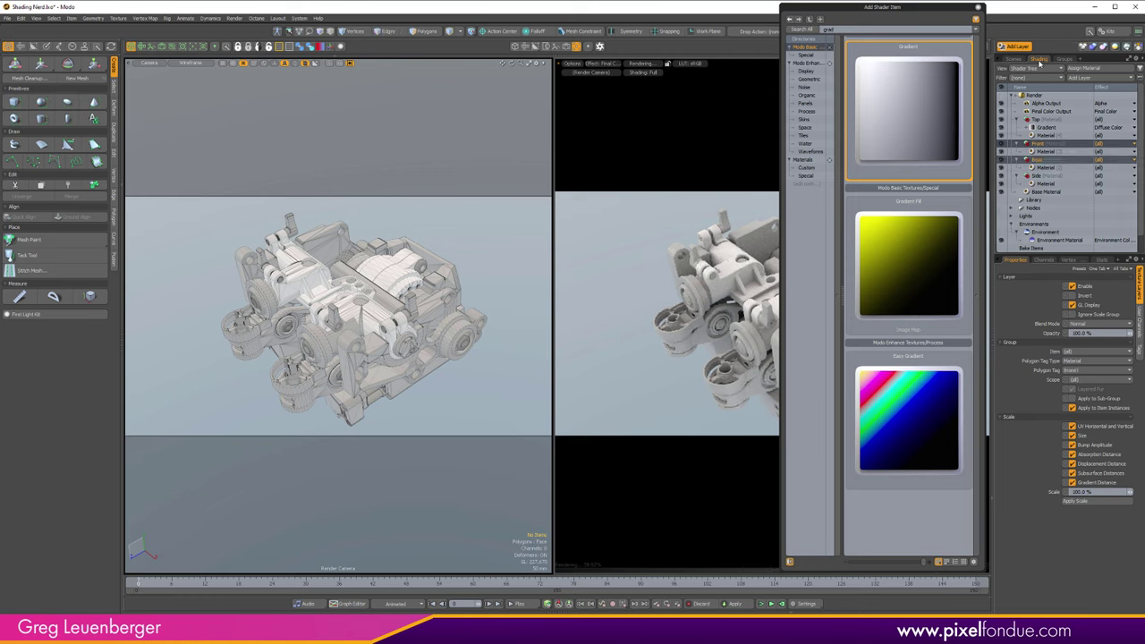
{"action": "double_click", "coordinate": [907, 134]}
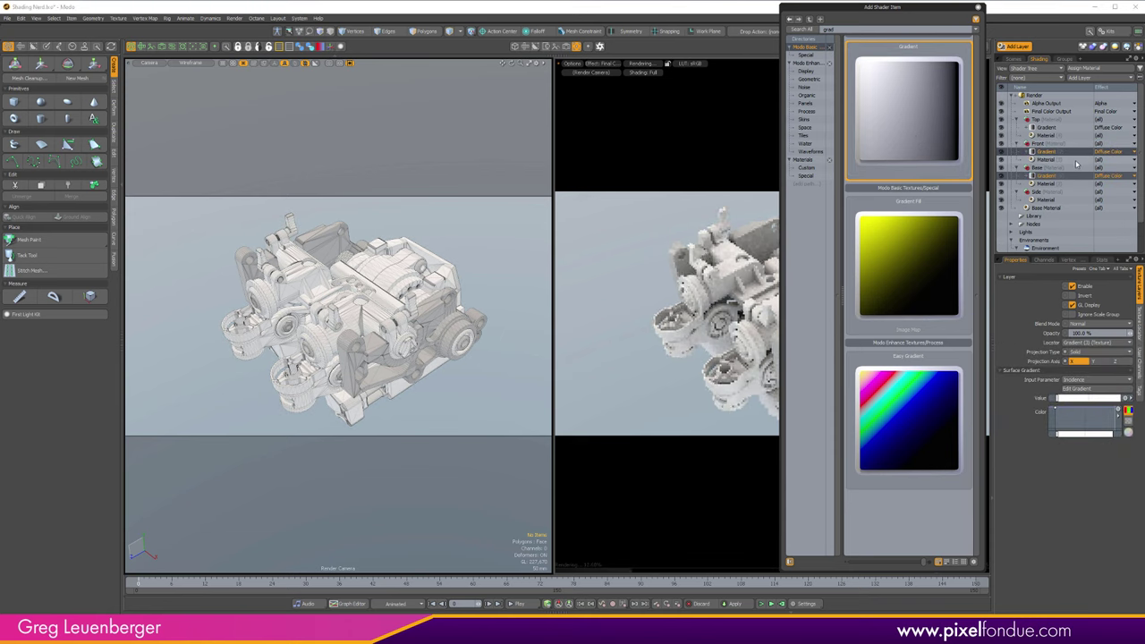
Try adding a Fur Material with the Side and Base groups selected, and delete it again.
{"action": "left_click", "coordinate": [1045, 192]}
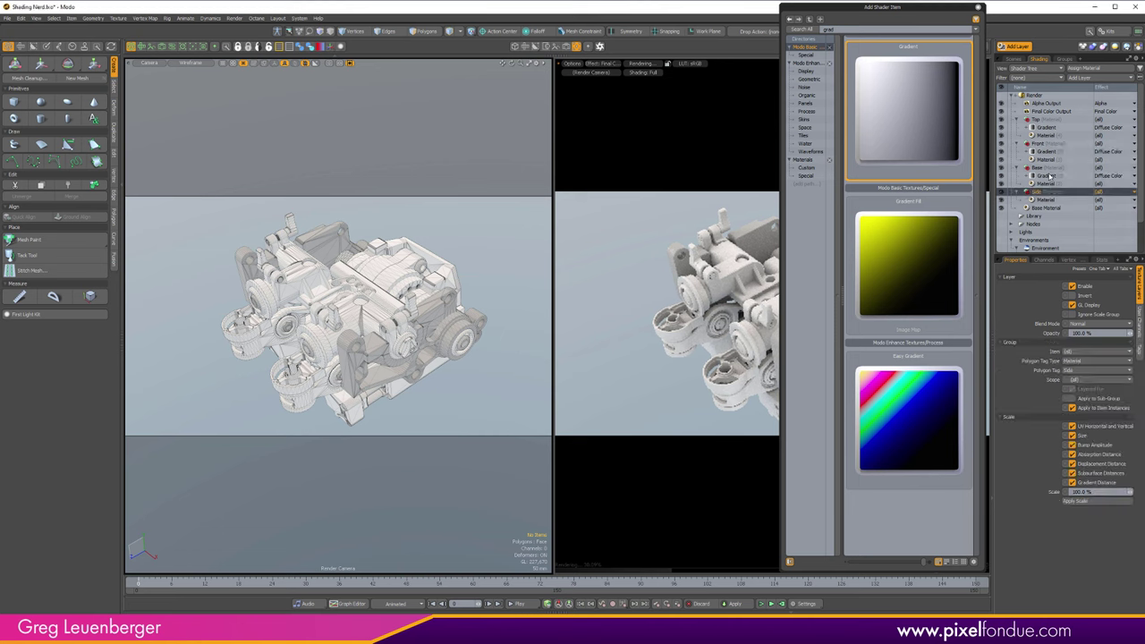
{"action": "left_click", "coordinate": [1044, 168], "text": "ctrl"}
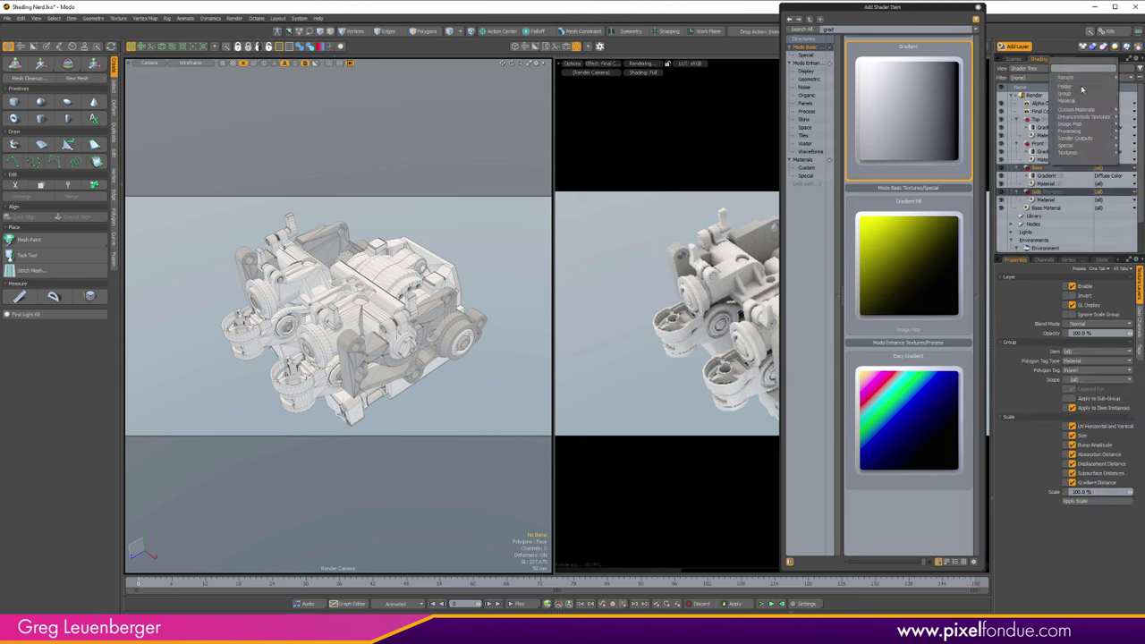
{"action": "mouse_move", "coordinate": [1069, 146]}
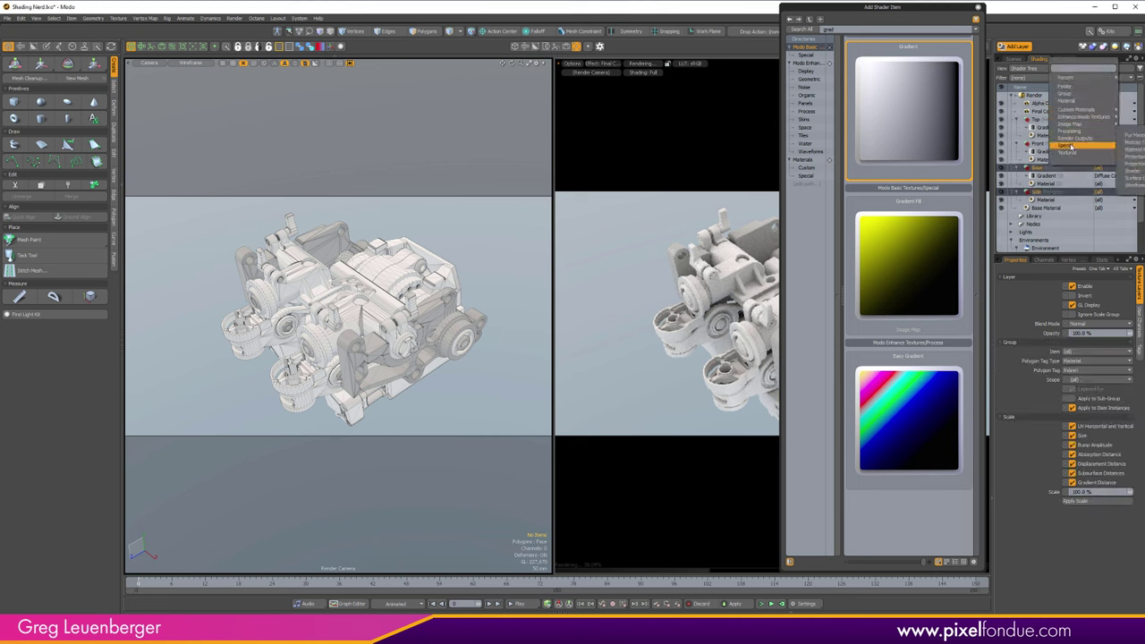
{"action": "left_click", "coordinate": [1128, 135]}
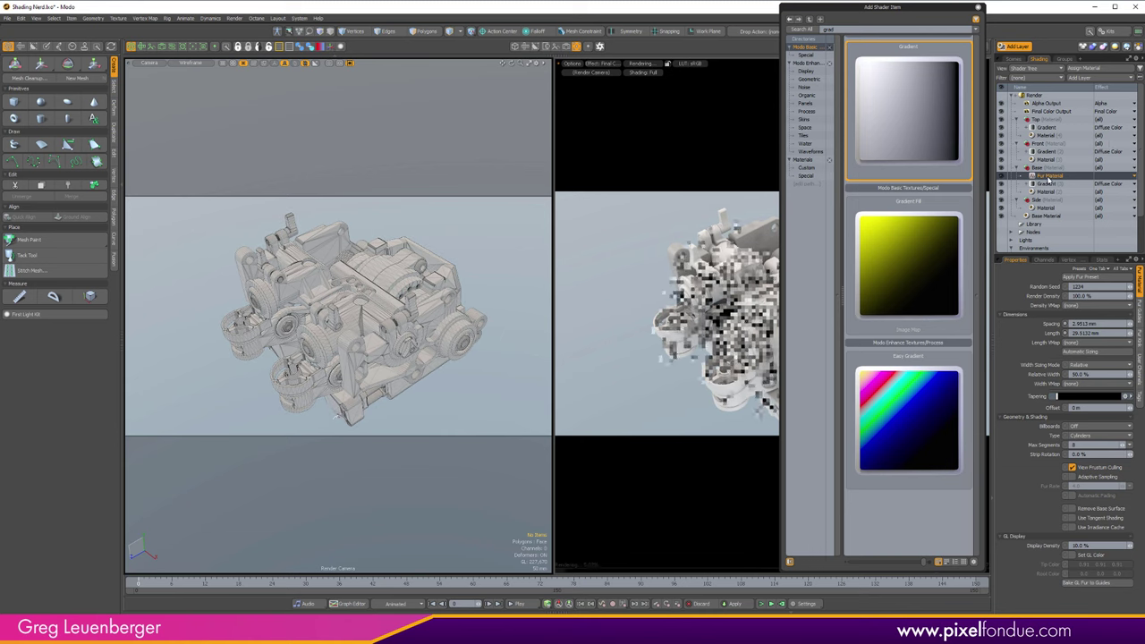
{"action": "right_click", "coordinate": [1049, 181]}
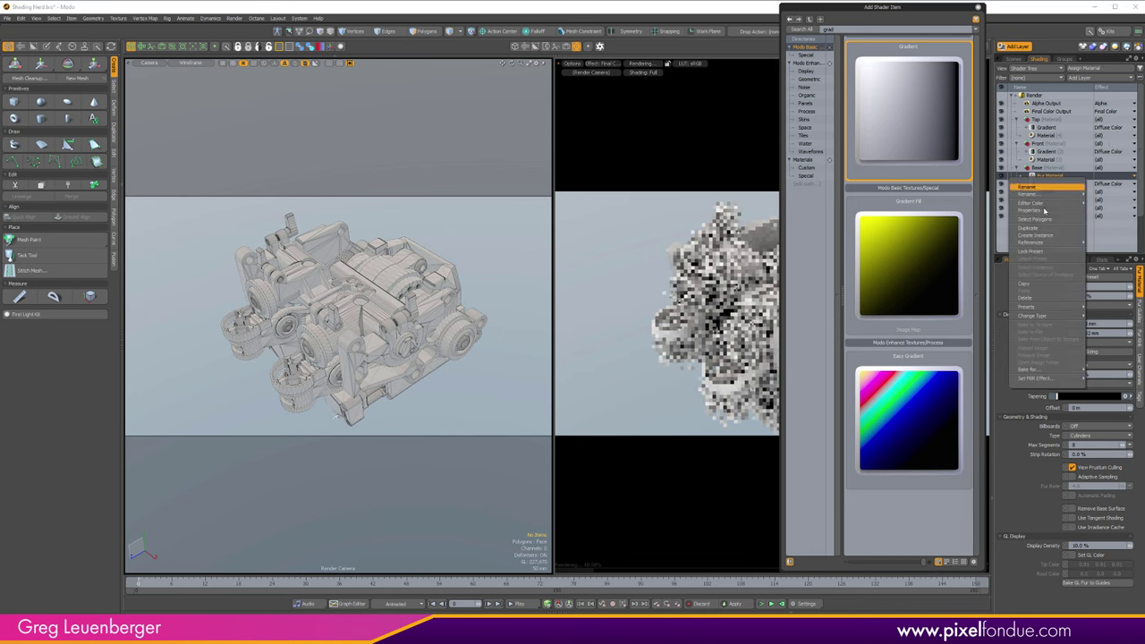
{"action": "left_click", "coordinate": [1035, 299]}
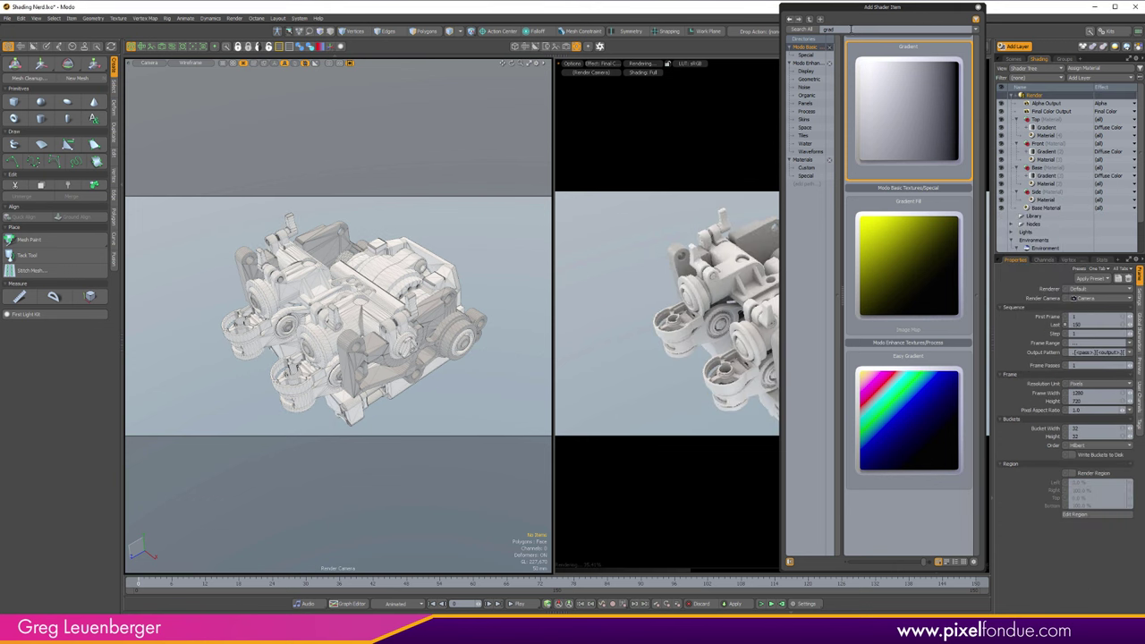
Clear the search text in the layer preset browser and close the browser.
{"action": "left_click_drag", "start_coordinate": [846, 29], "coordinate": [798, 30]}
{"action": "key", "text": "BackSpace"}
{"action": "key", "text": "Return"}
{"action": "left_click", "coordinate": [978, 8]}
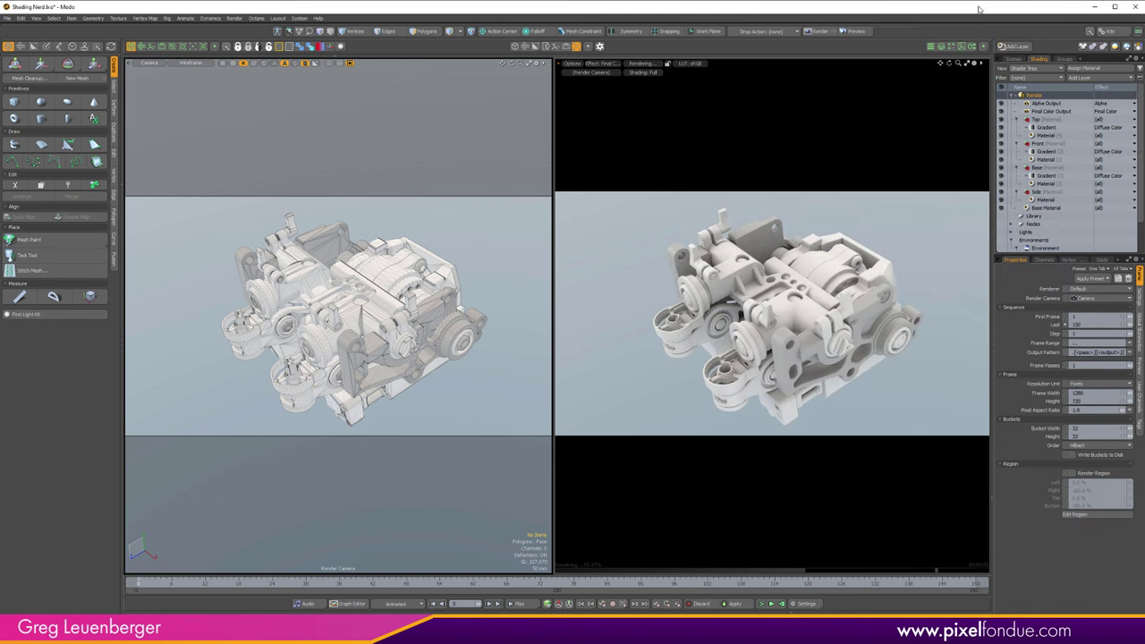
Apply the pink and blue gradient preset to the color of the Top group's Gradient layer.
{"action": "left_click", "coordinate": [1048, 127]}
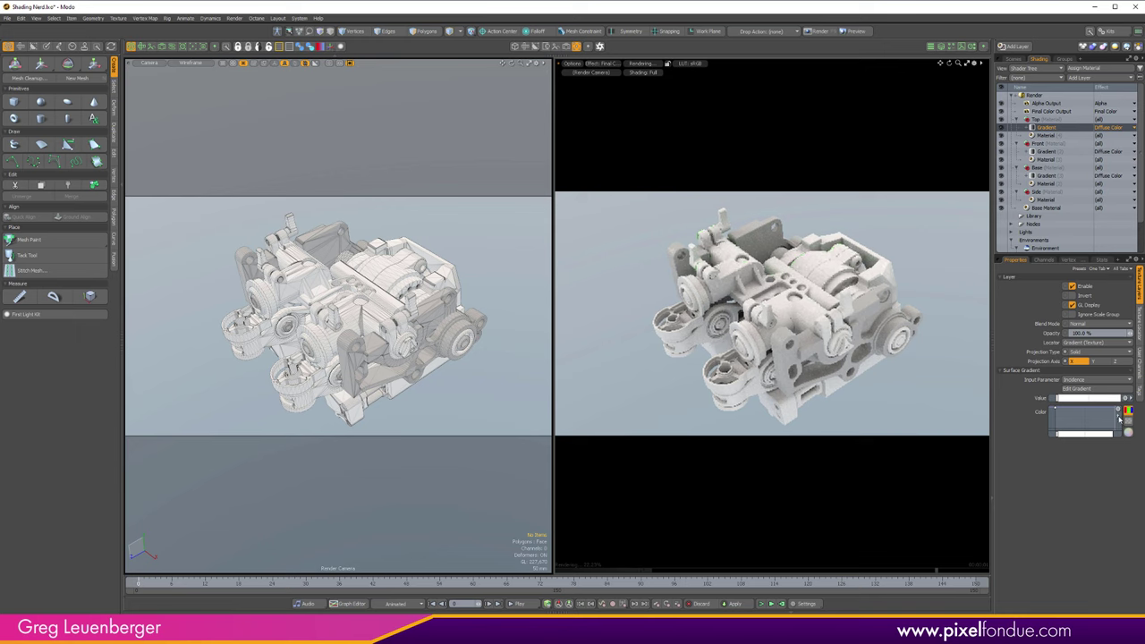
{"action": "left_click", "coordinate": [1117, 419]}
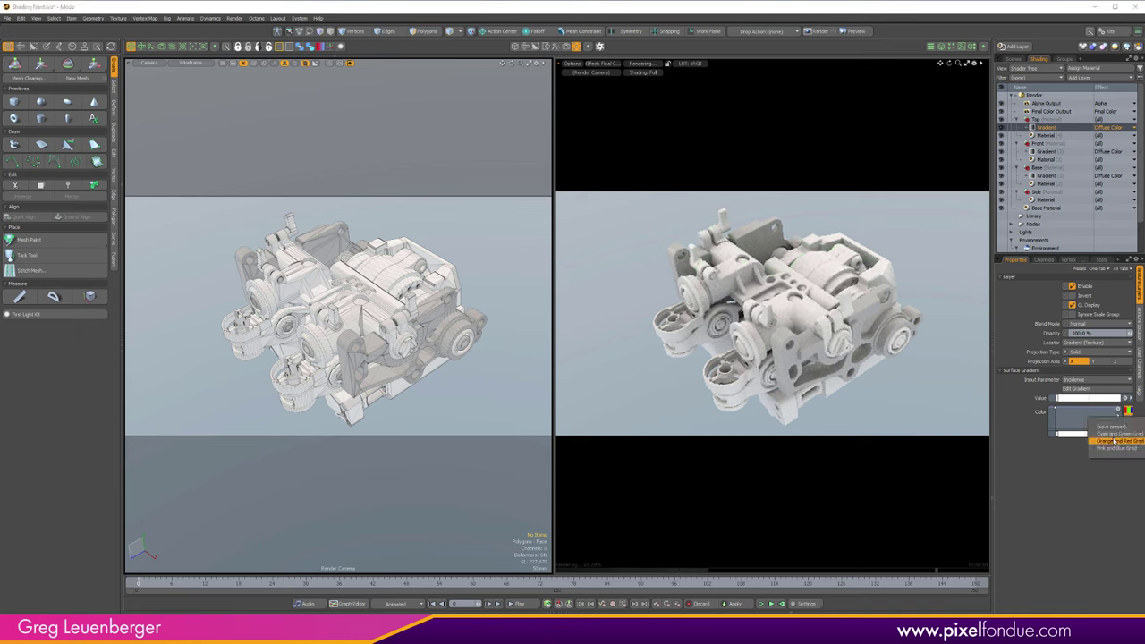
{"action": "left_click", "coordinate": [1113, 448]}
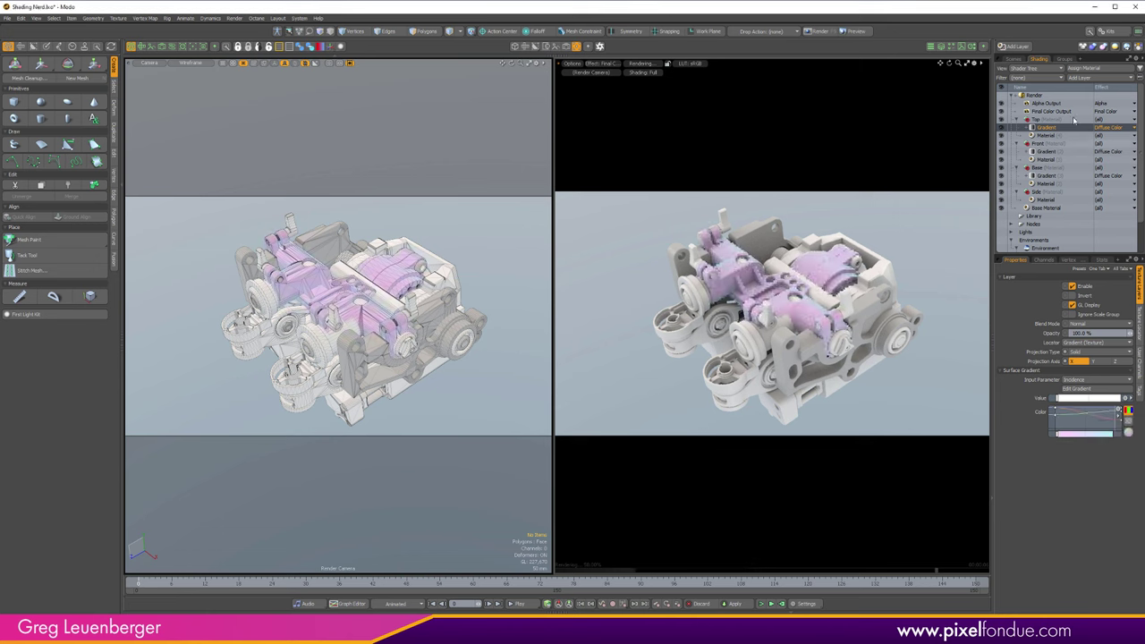
Apply the orange and red gradient preset to the color of the Front group's Gradient layer.
{"action": "left_click", "coordinate": [1046, 159]}
{"action": "left_click", "coordinate": [1058, 151]}
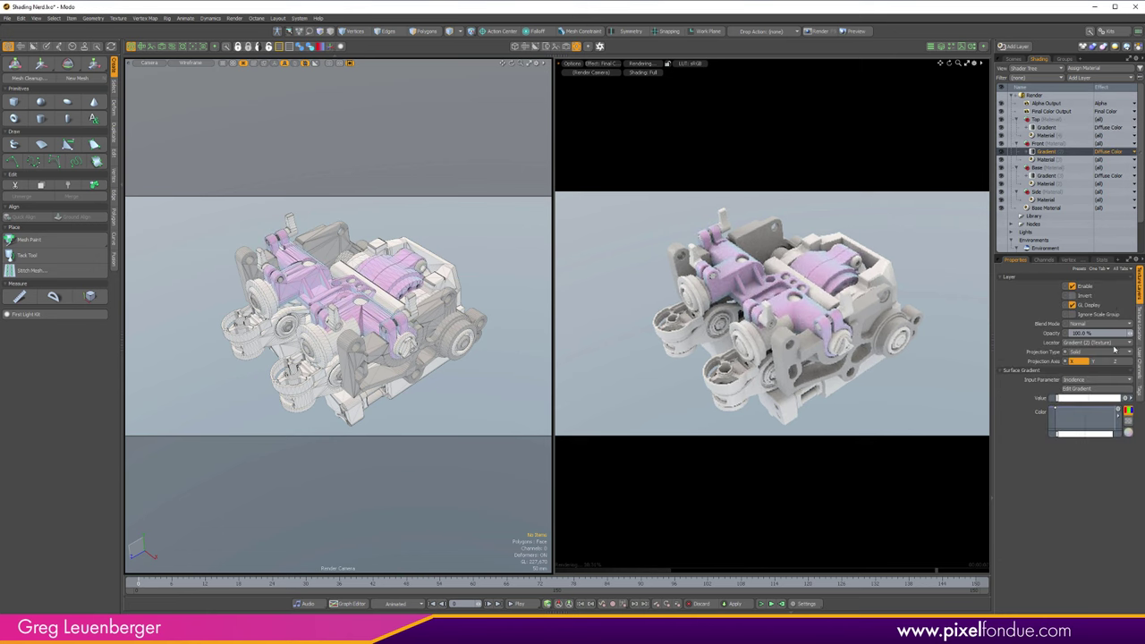
{"action": "left_click", "coordinate": [1120, 417]}
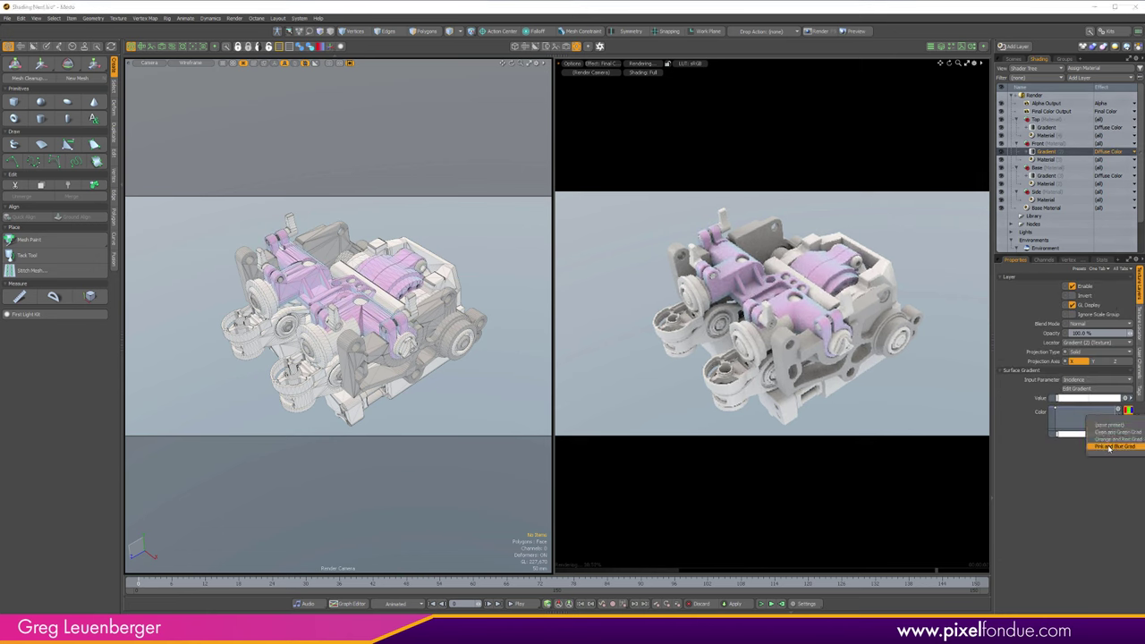
{"action": "left_click", "coordinate": [1111, 440]}
Apply the cyan and green gradient preset to the color of the Base group's Gradient layer.
{"action": "left_click", "coordinate": [1046, 175]}
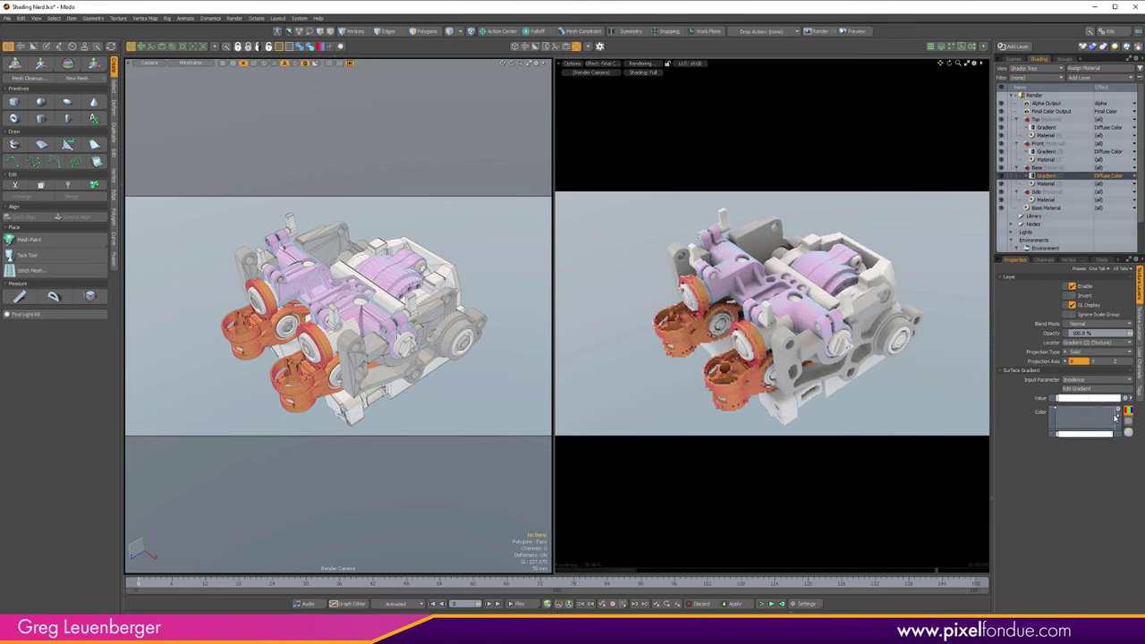
{"action": "left_click", "coordinate": [1120, 418]}
{"action": "left_click", "coordinate": [1118, 431]}
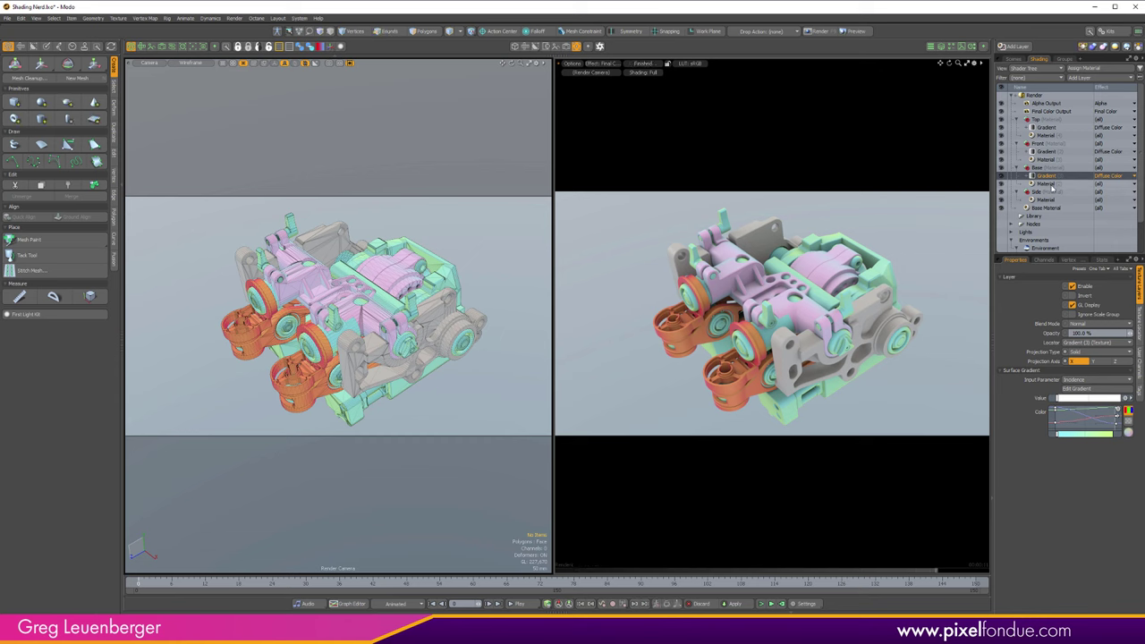
Add a Concrete organic texture above the Base group's Gradient layer and set its effect to Diffuse Amount.
{"action": "key", "text": "n"}
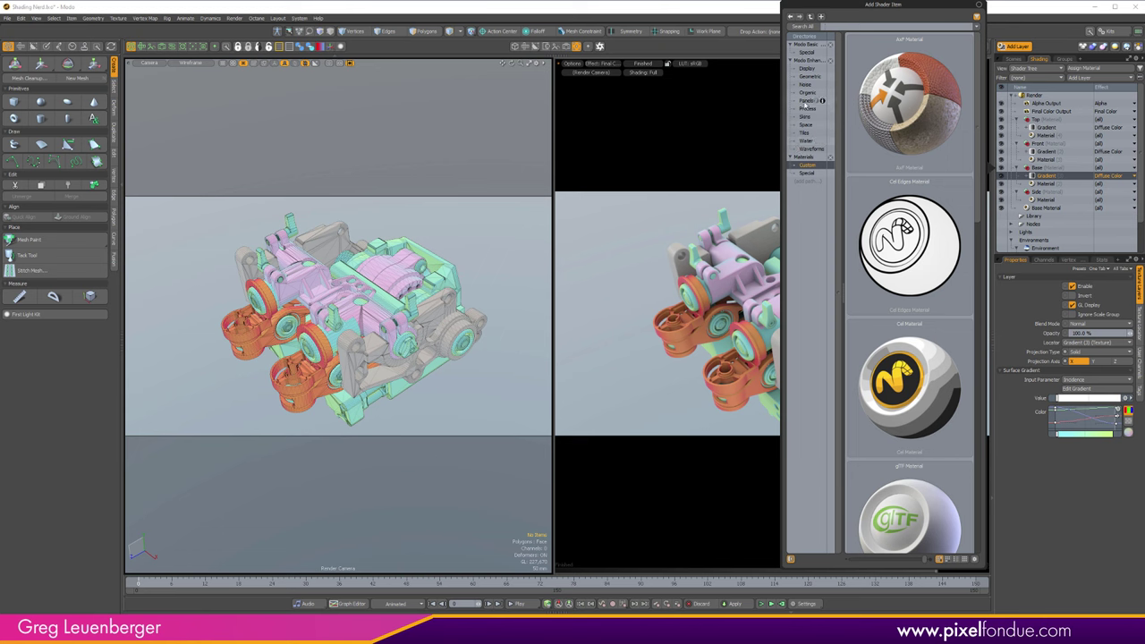
{"action": "left_click", "coordinate": [806, 100]}
{"action": "left_click", "coordinate": [805, 92]}
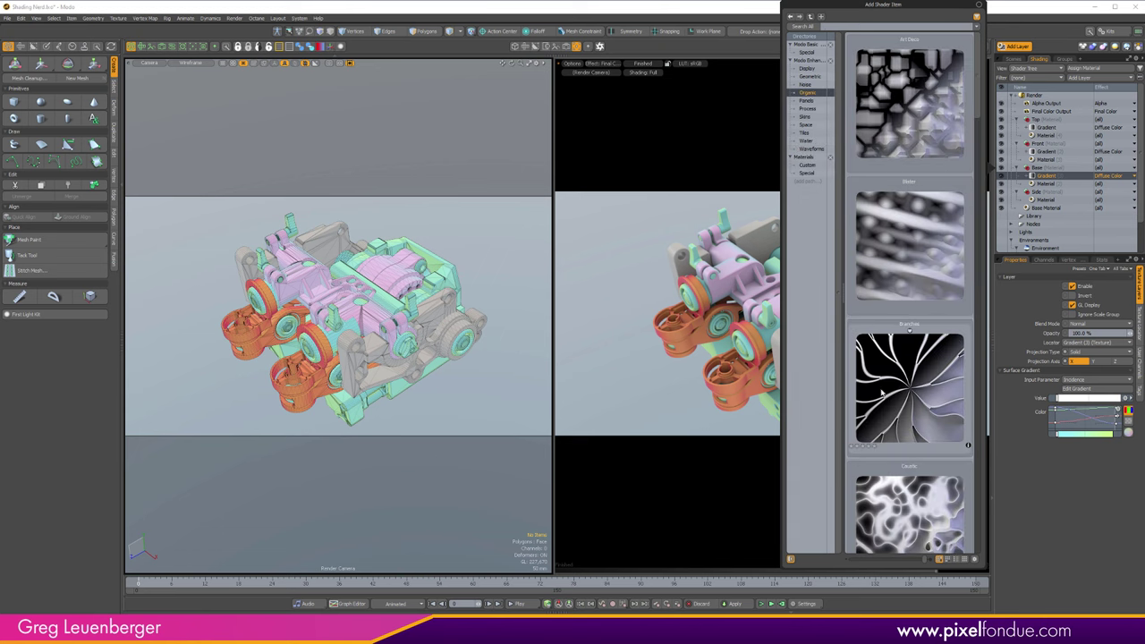
{"action": "left_click_drag", "start_coordinate": [979, 111], "coordinate": [986, 225]}
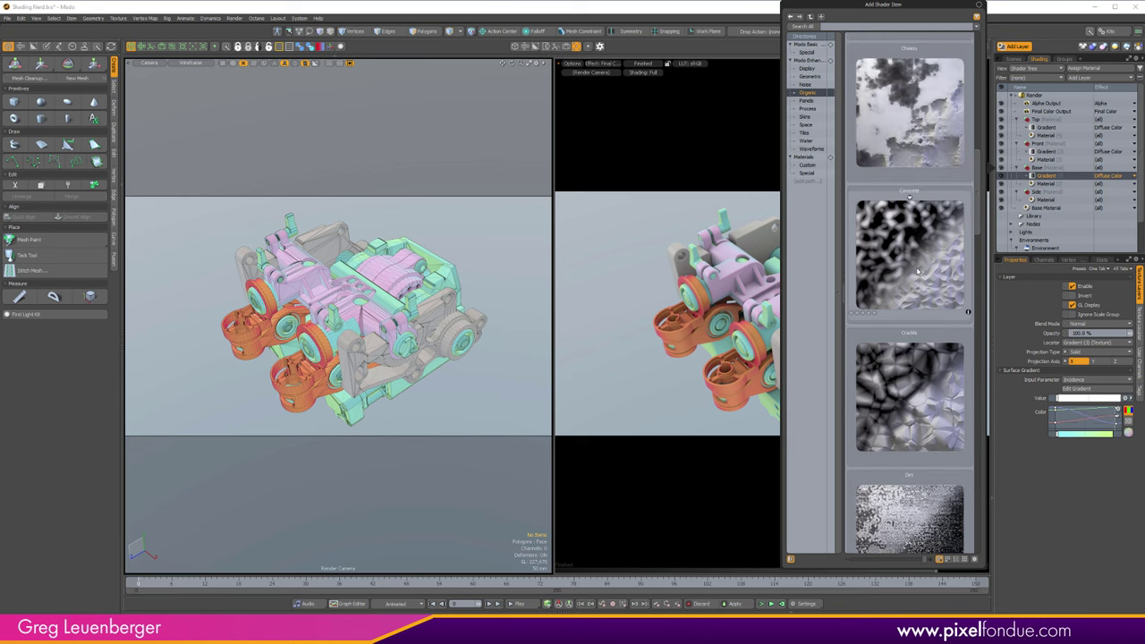
{"action": "double_click", "coordinate": [916, 271]}
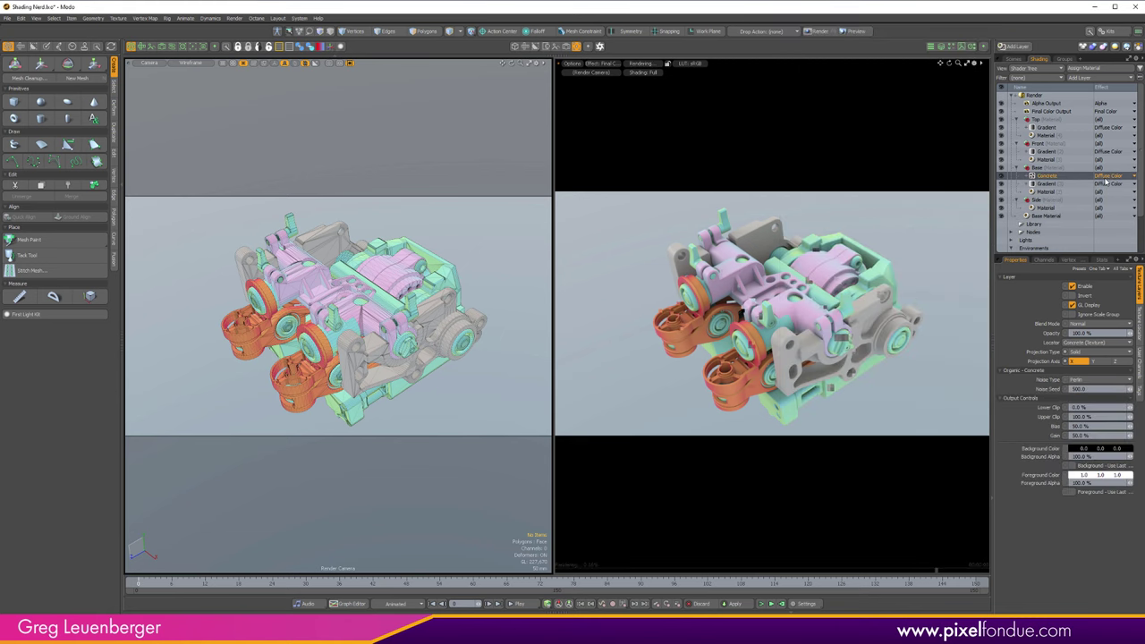
{"action": "left_click", "coordinate": [1106, 176]}
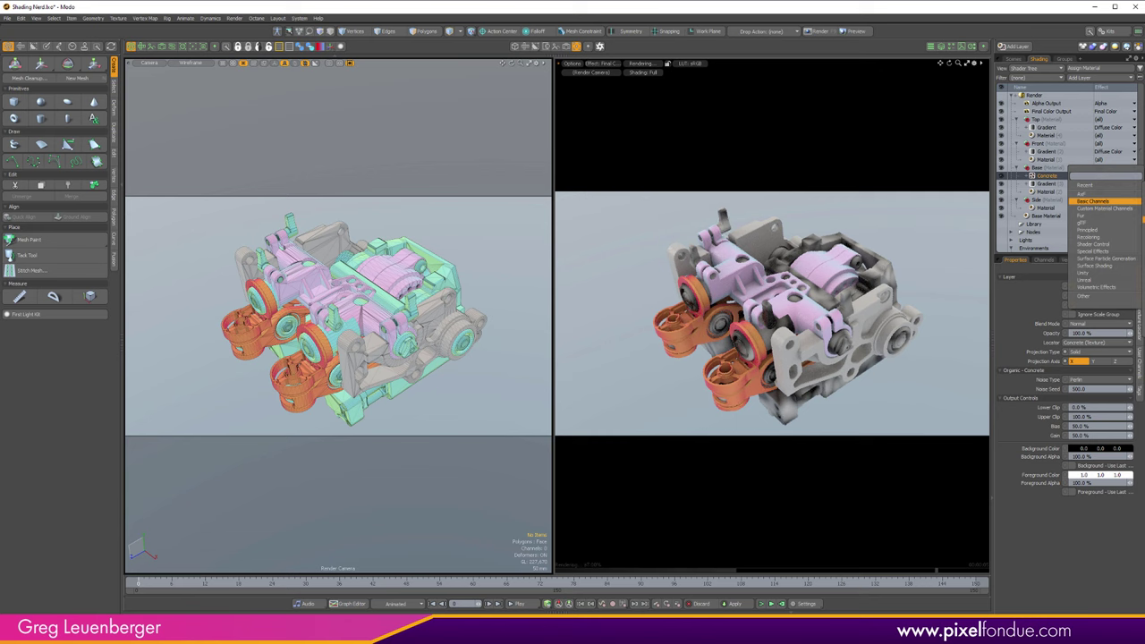
{"action": "left_click", "coordinate": [1080, 240]}
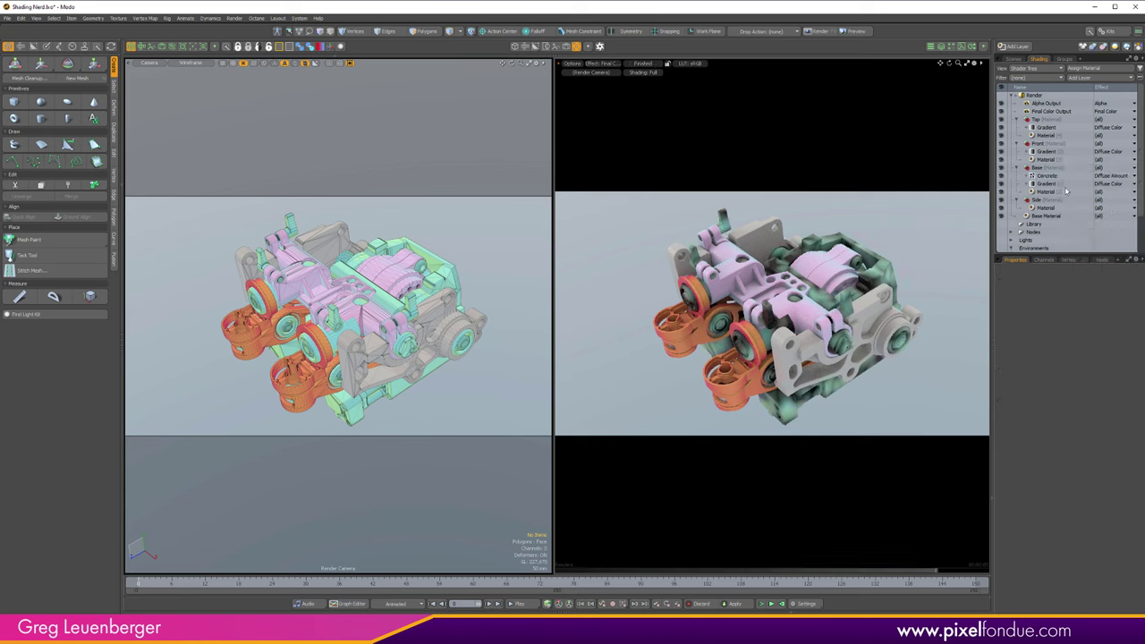
Add a Dots texture from the Modo base textures to the Front group and set its effect to Diffuse Amount.
{"action": "left_click", "coordinate": [1045, 144]}
{"action": "key", "text": "n"}
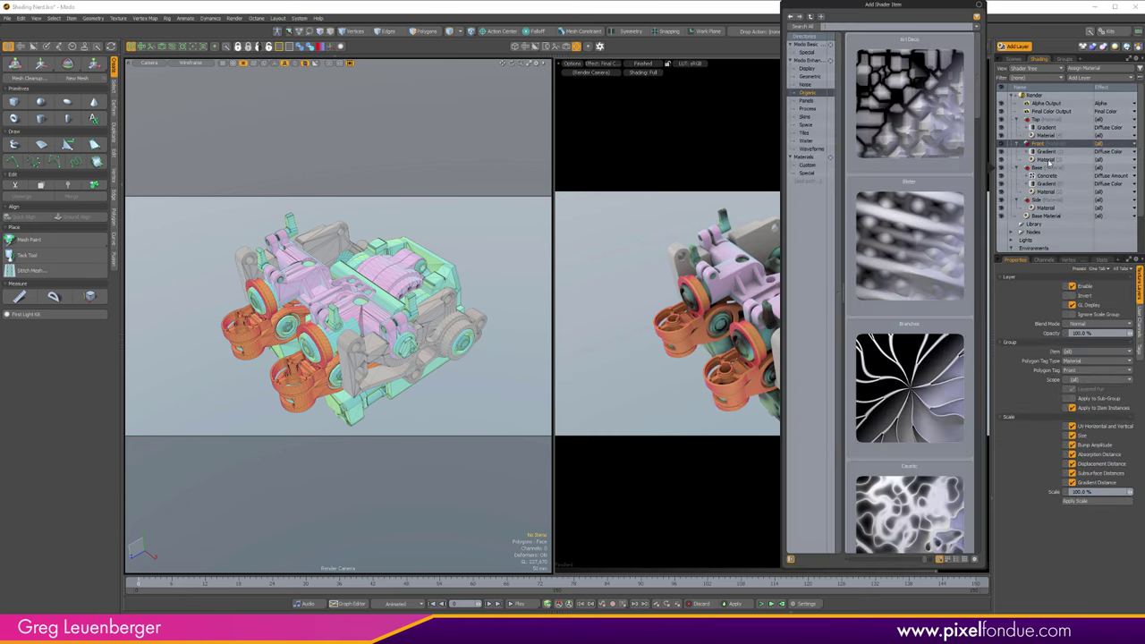
{"action": "left_click", "coordinate": [808, 44]}
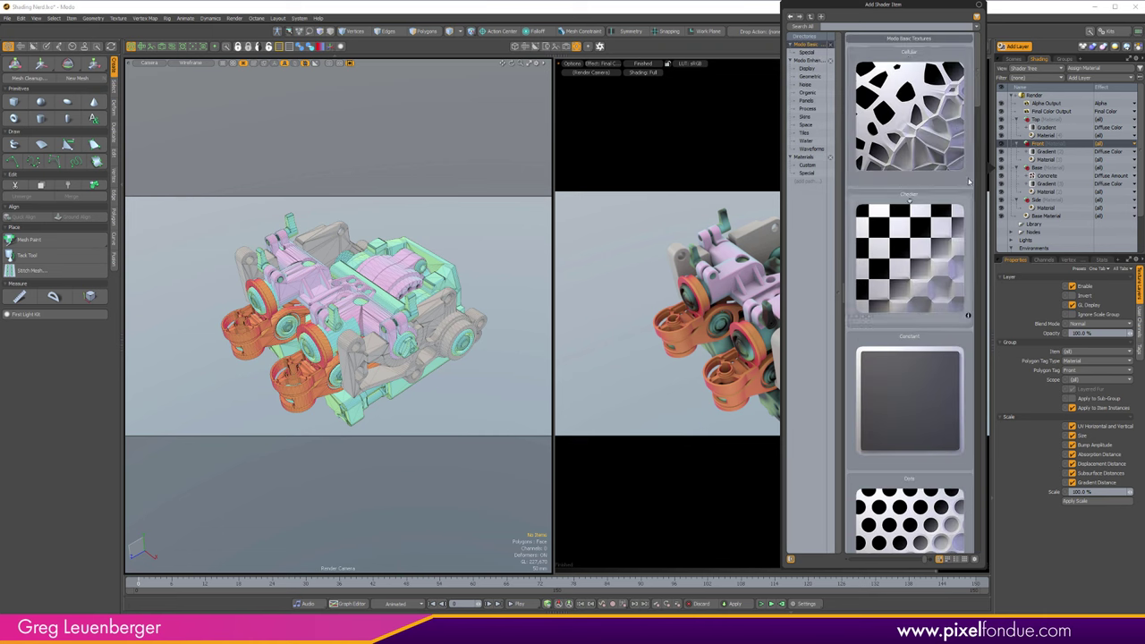
{"action": "scroll", "coordinate": [912, 206], "scroll_direction": "down", "scroll_amount": 5}
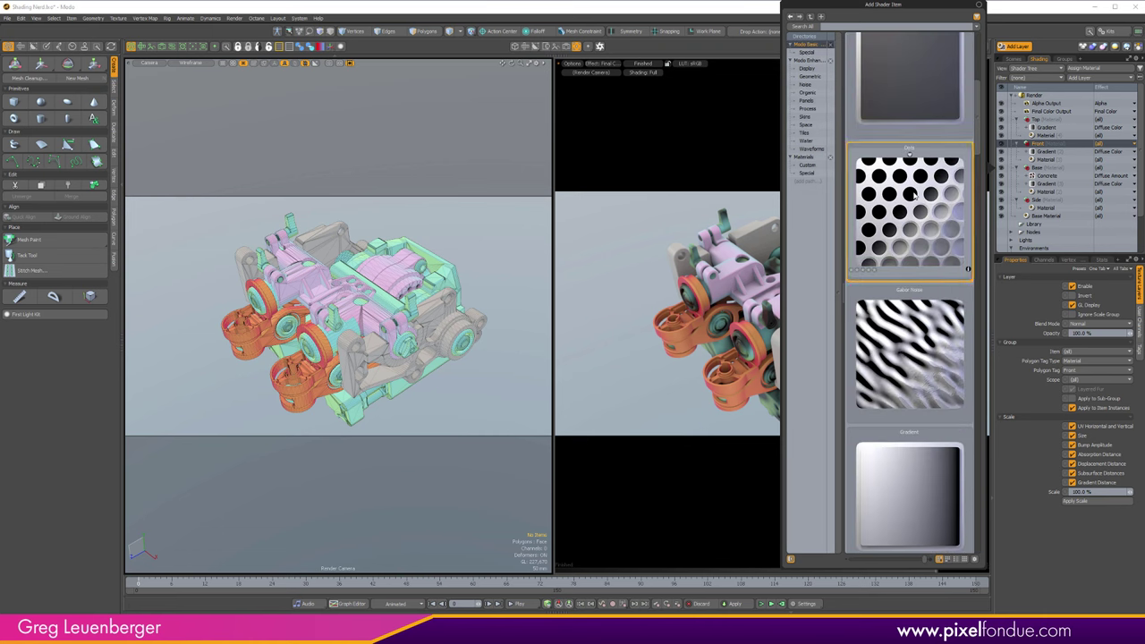
{"action": "double_click", "coordinate": [916, 211]}
{"action": "left_click", "coordinate": [1109, 154]}
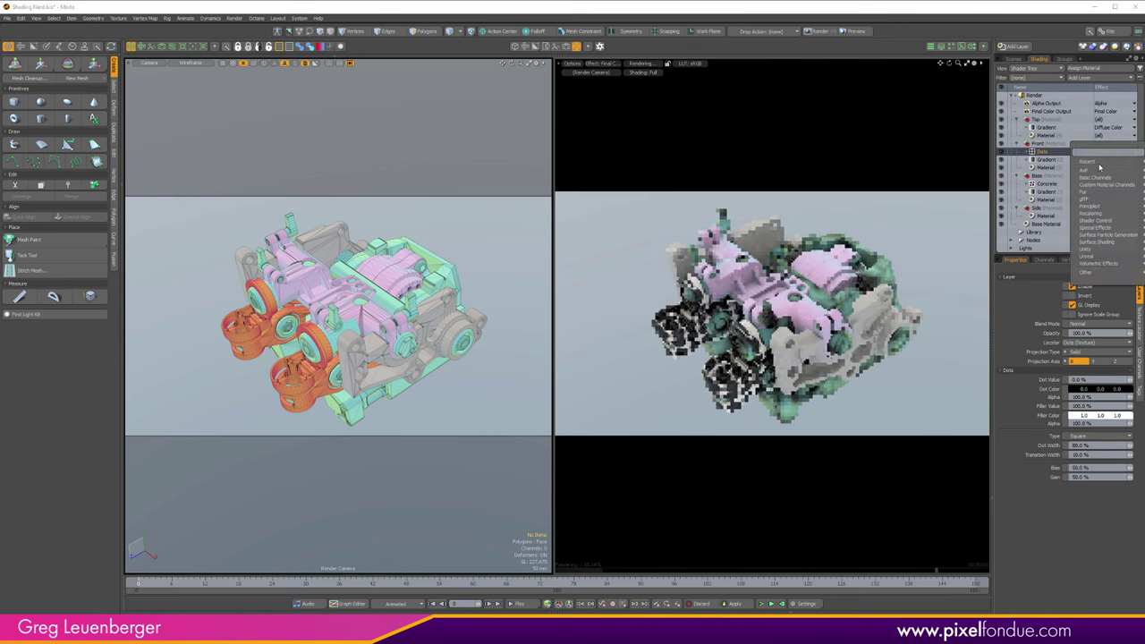
{"action": "left_click", "coordinate": [1141, 161]}
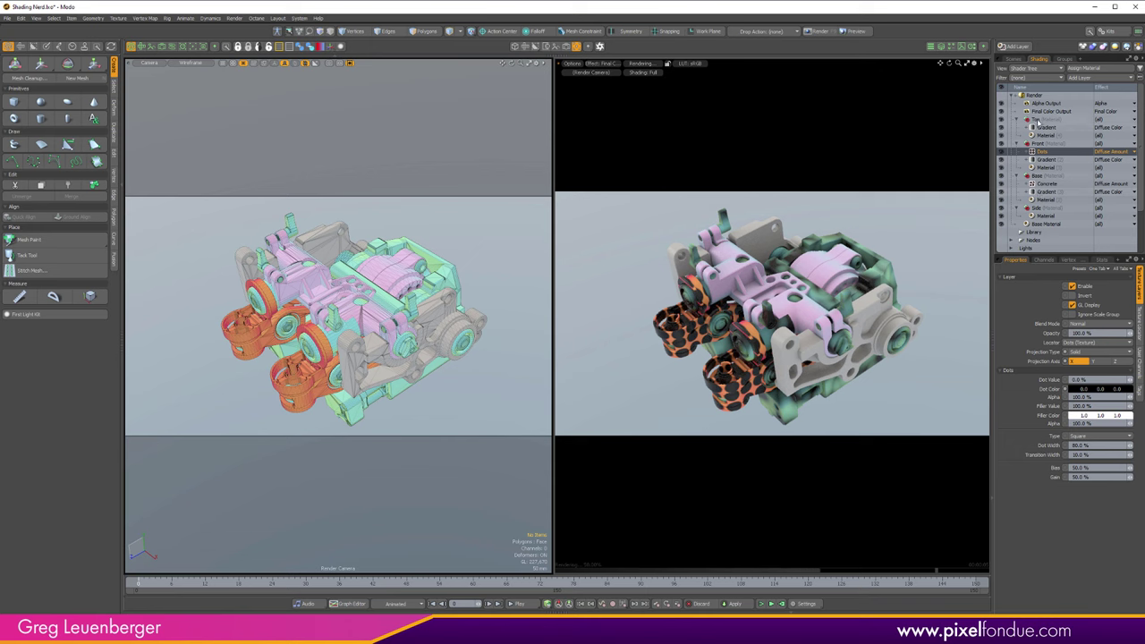
Try adding a Vertex Map Texture to the Top group, and delete it again.
{"action": "left_click", "coordinate": [1039, 120]}
{"action": "key", "text": "n"}
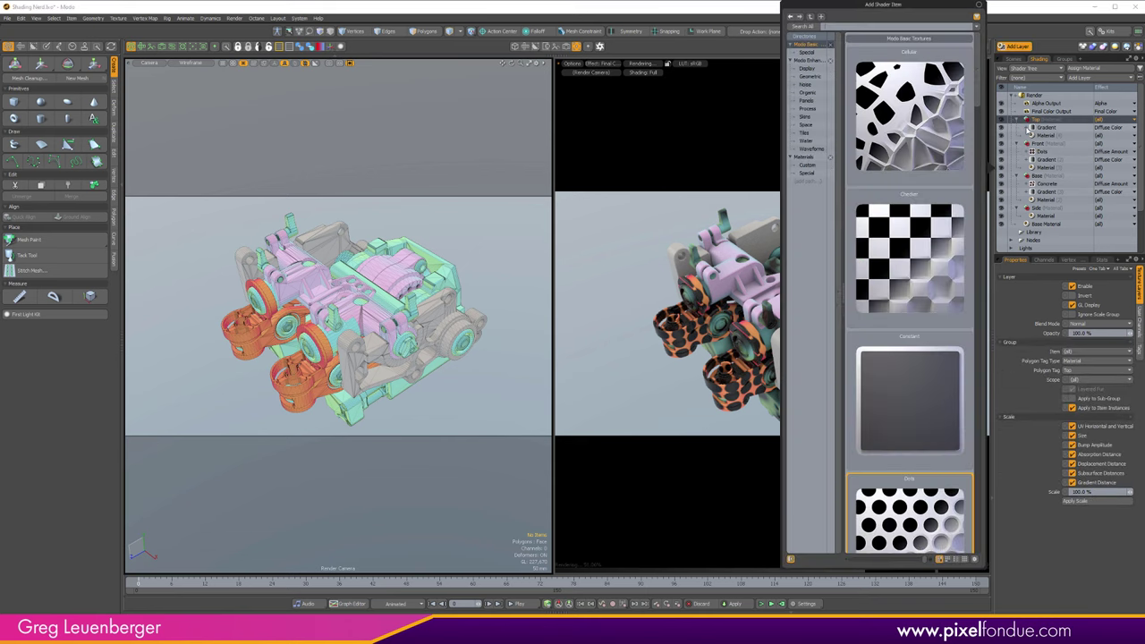
{"action": "type", "text": "var"}
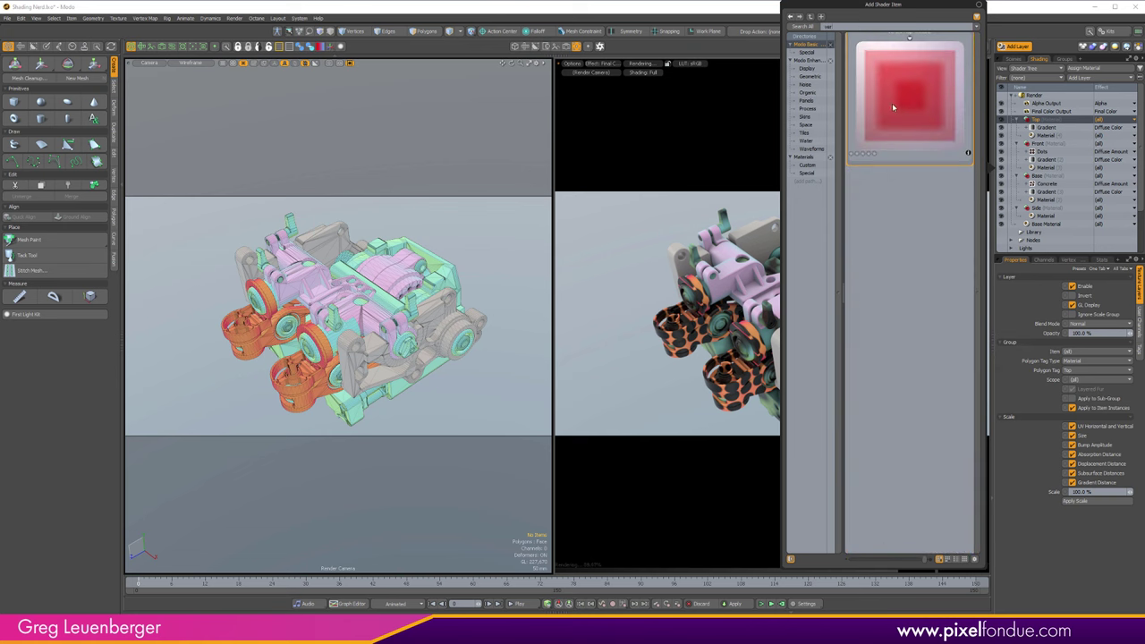
{"action": "double_click", "coordinate": [900, 95]}
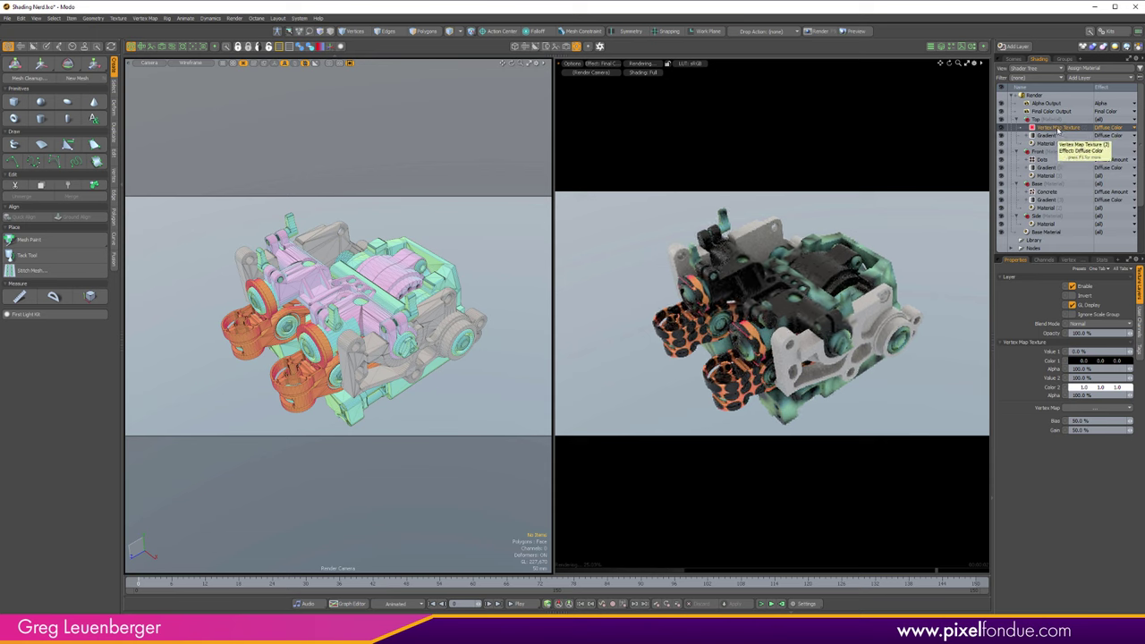
{"action": "key", "text": "Delete"}
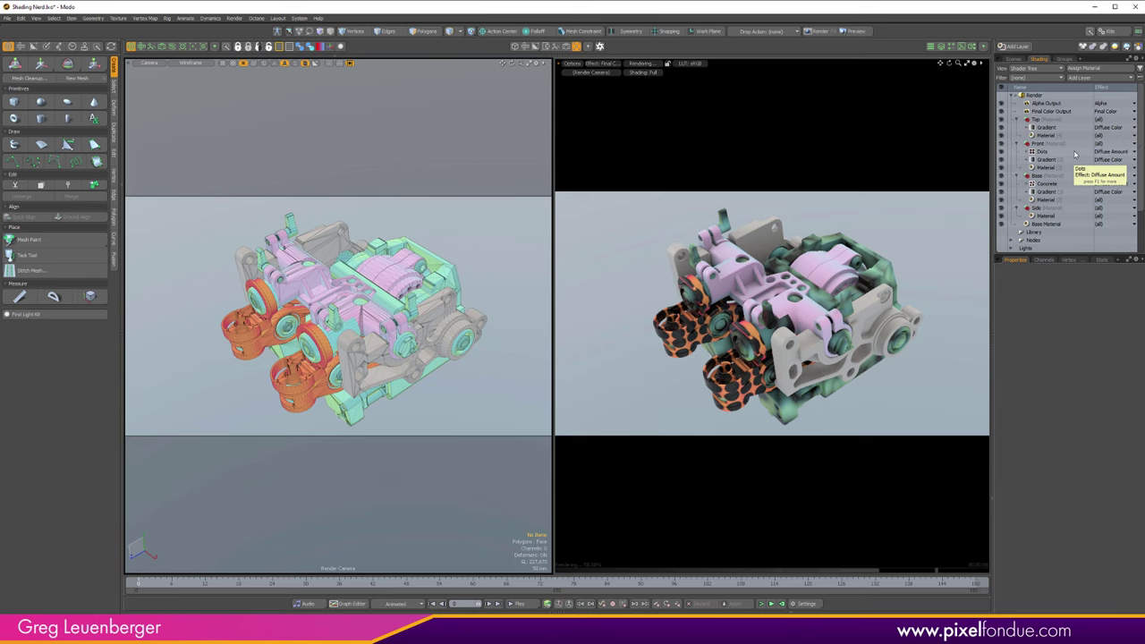
Show the node workspace beneath the viewports, enlarge it, and hide it again.
{"action": "left_click", "coordinate": [547, 604]}
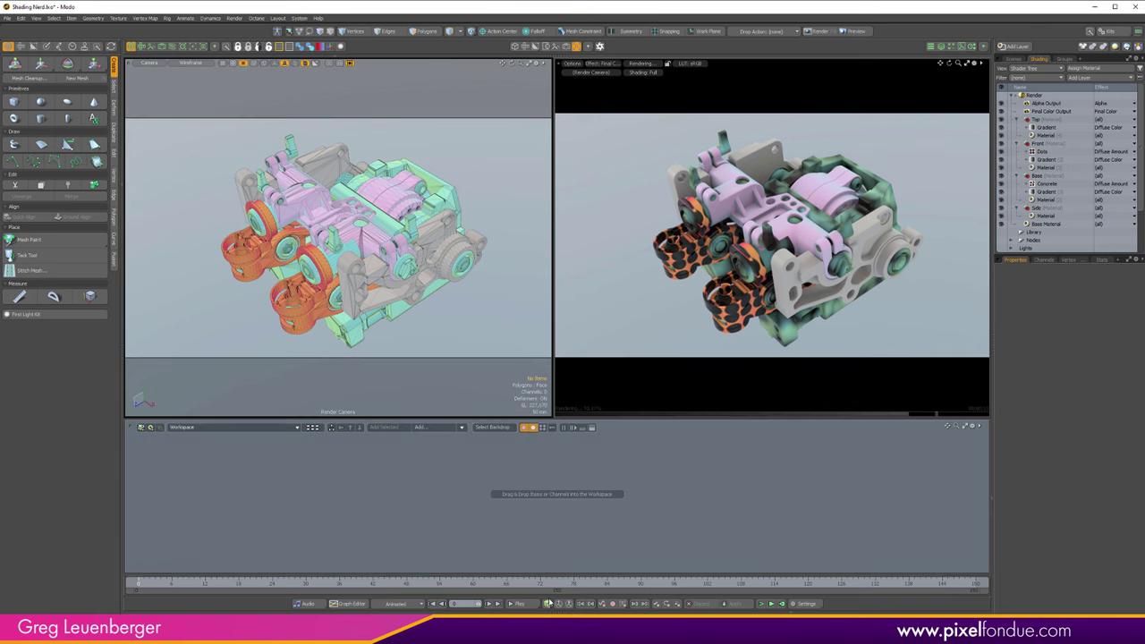
{"action": "left_click_drag", "start_coordinate": [563, 415], "coordinate": [563, 277]}
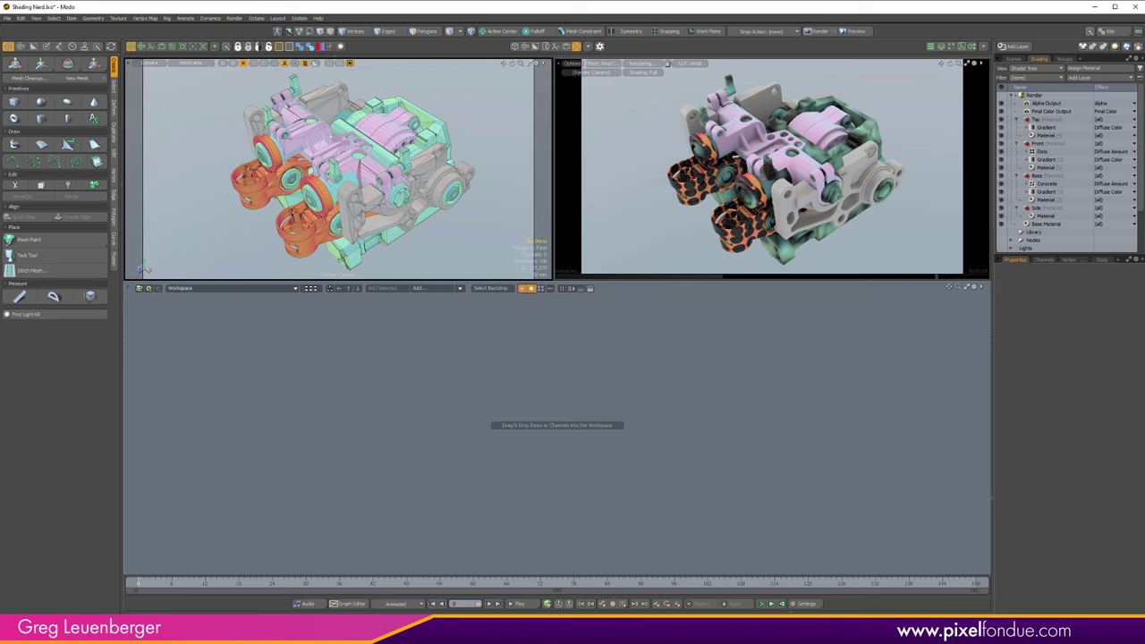
{"action": "left_click", "coordinate": [548, 603]}
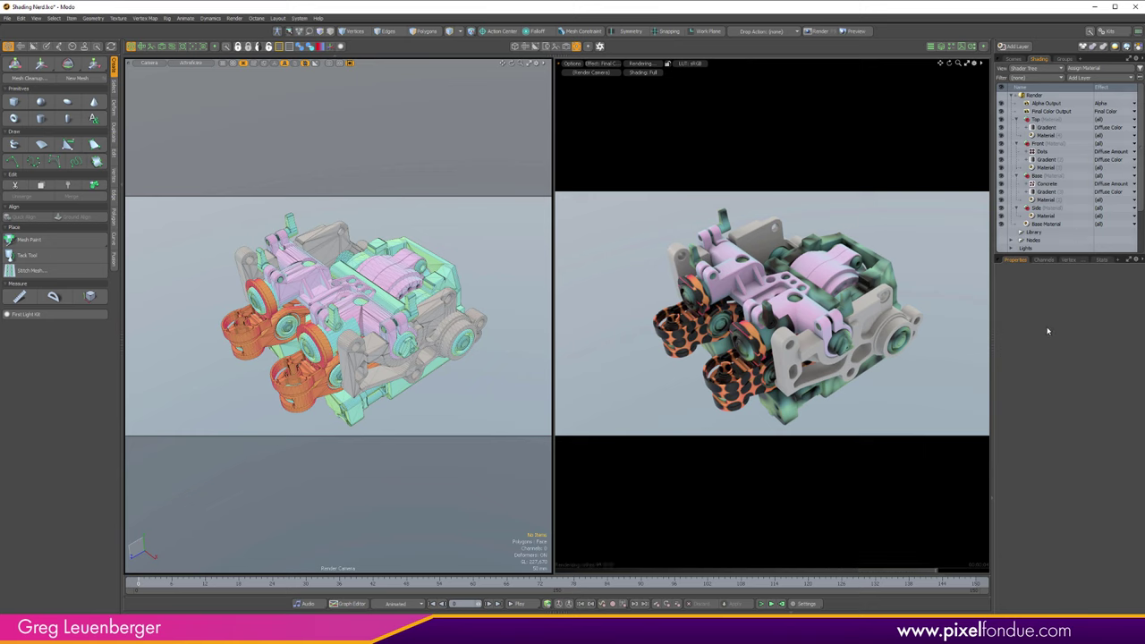
Add an empty Image Map layer to the Side material group.
{"action": "left_click", "coordinate": [1089, 209]}
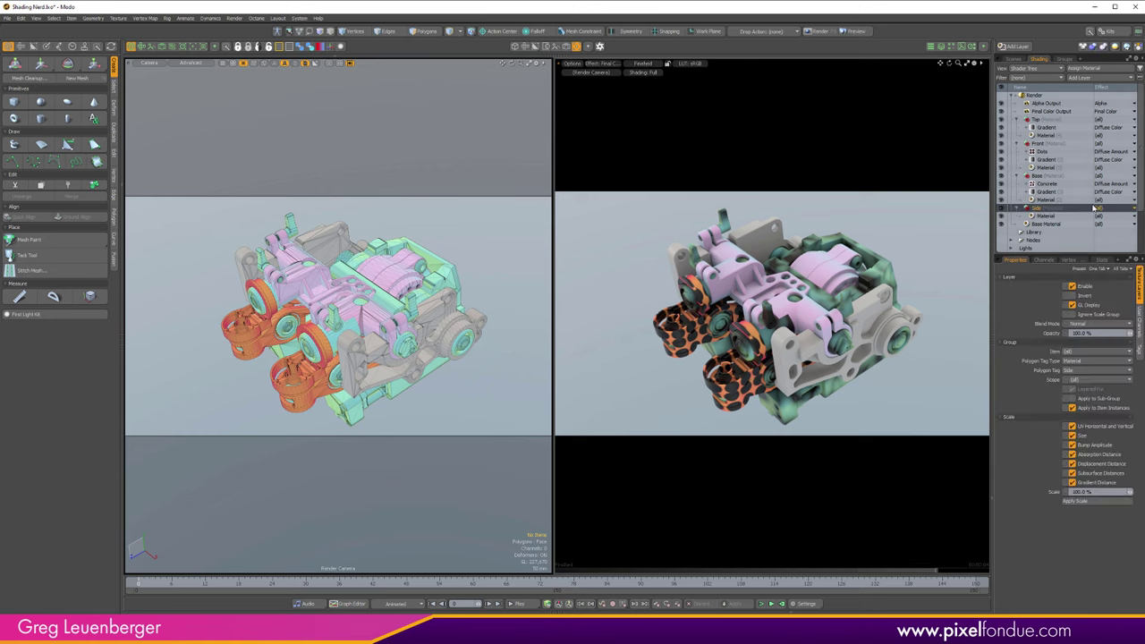
{"action": "right_click", "coordinate": [1060, 211]}
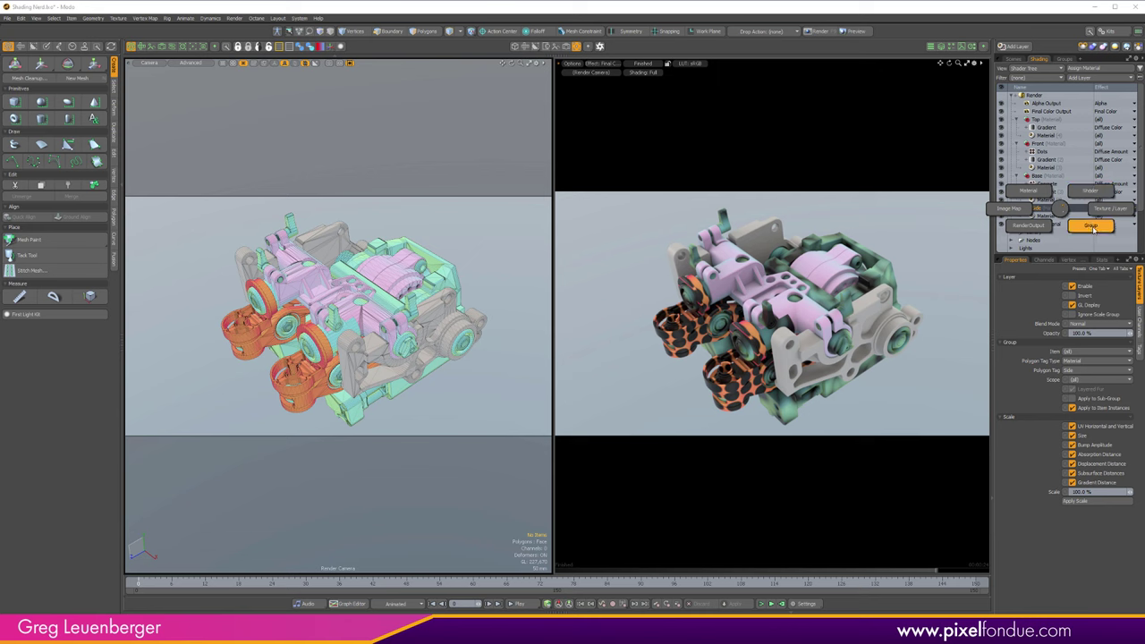
{"action": "left_click", "coordinate": [1009, 211]}
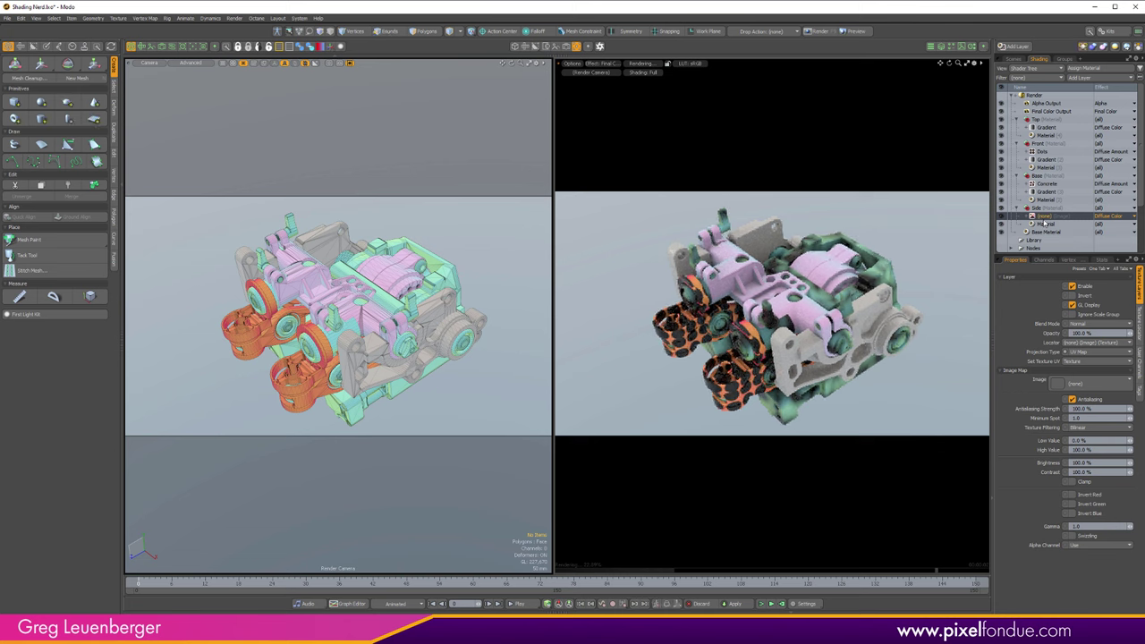
{"action": "left_click", "coordinate": [1018, 47]}
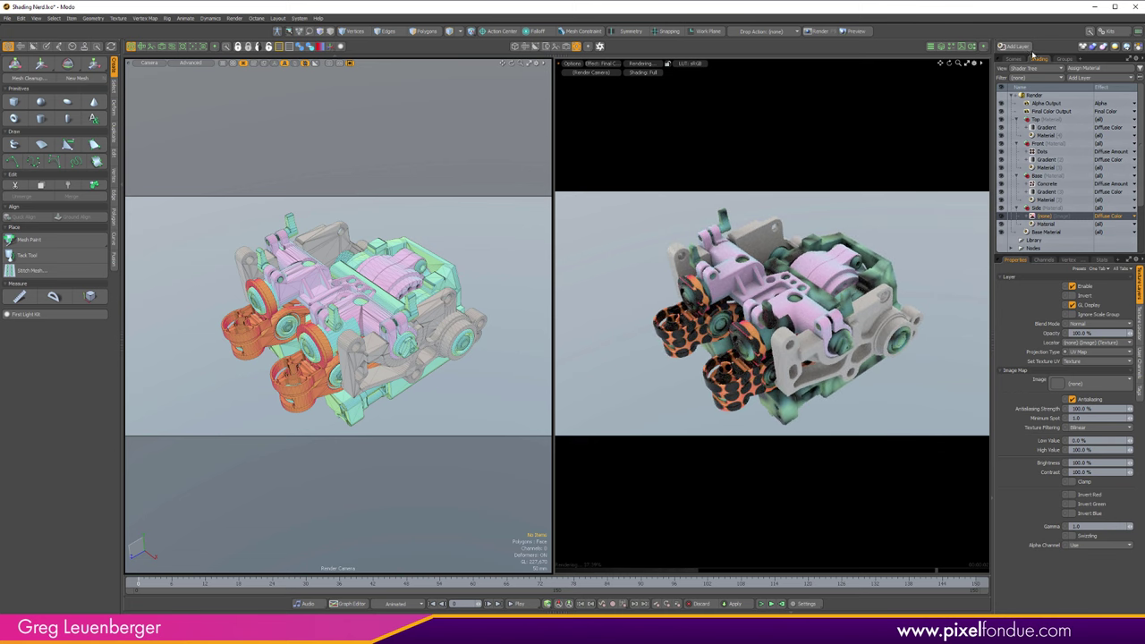
{"action": "left_click", "coordinate": [1099, 81]}
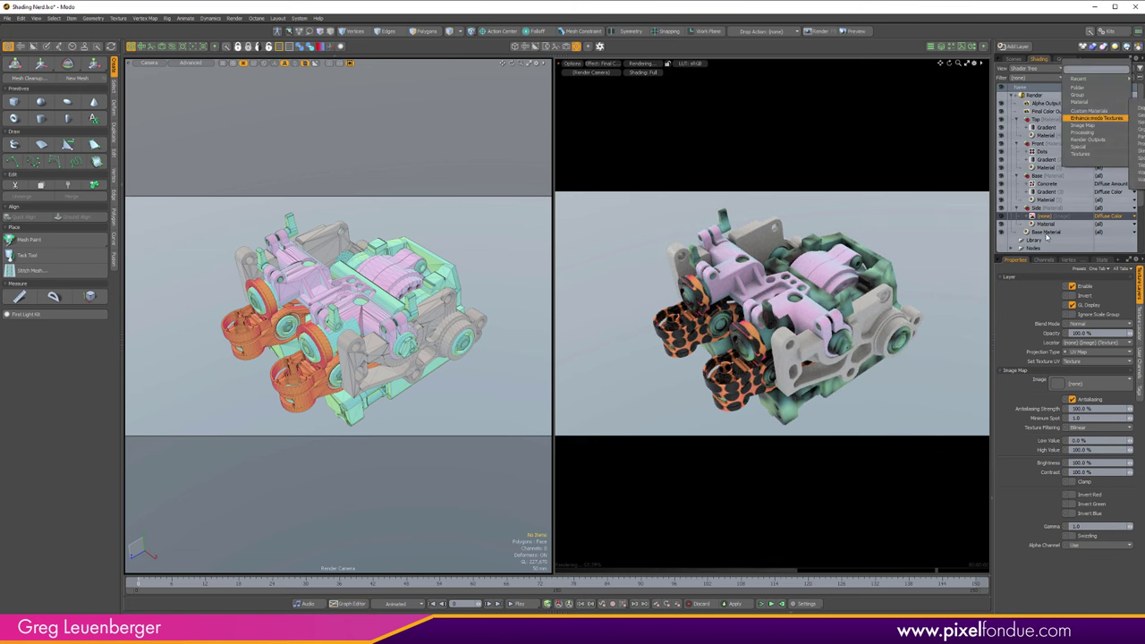
{"action": "left_click", "coordinate": [1044, 215]}
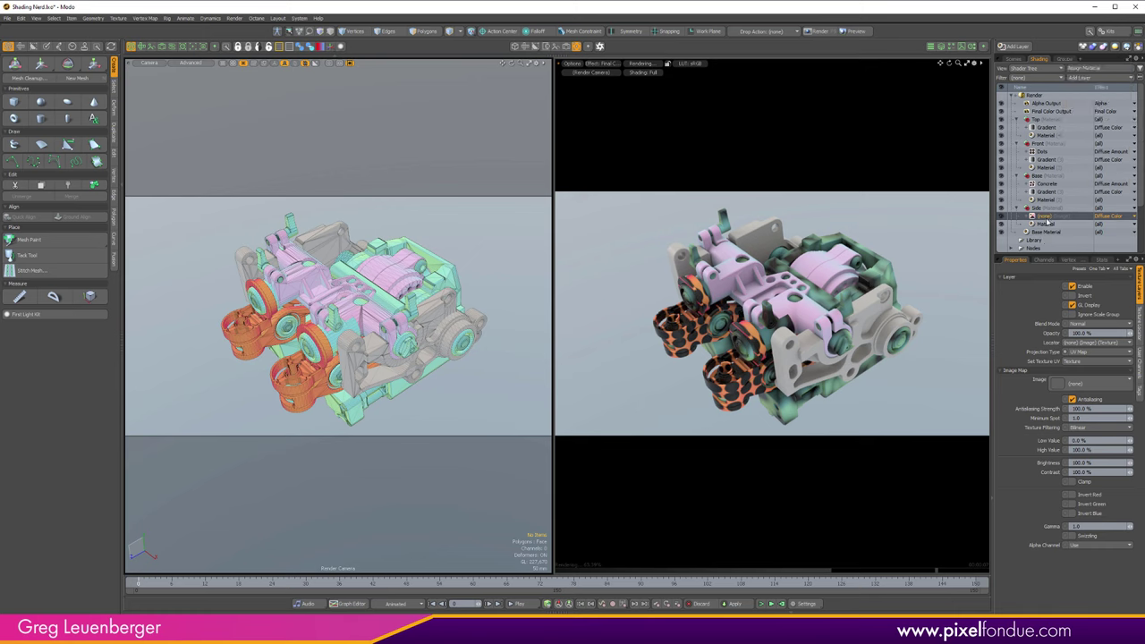
Set up two image map layers in the Side group, one using the rainbow image and the other roughtmp_10.
{"action": "right_click", "coordinate": [1047, 219]}
{"action": "left_click", "coordinate": [994, 218]}
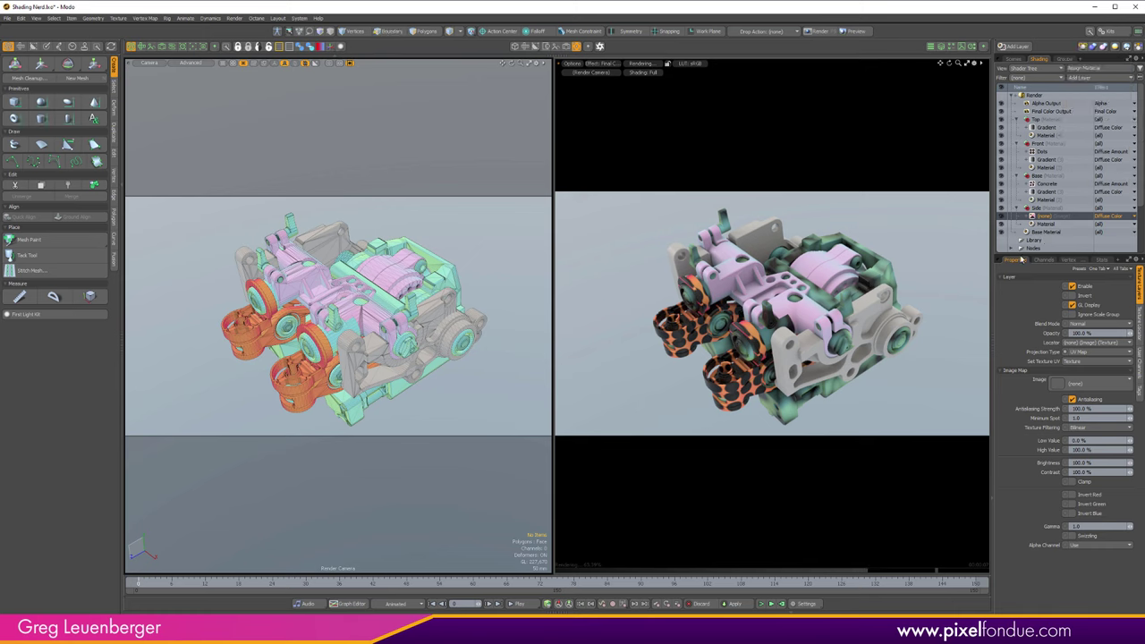
{"action": "left_click", "coordinate": [1062, 386]}
{"action": "left_click", "coordinate": [835, 302]}
{"action": "left_click", "coordinate": [1044, 223]}
{"action": "left_click", "coordinate": [1061, 384]}
{"action": "left_click", "coordinate": [898, 305]}
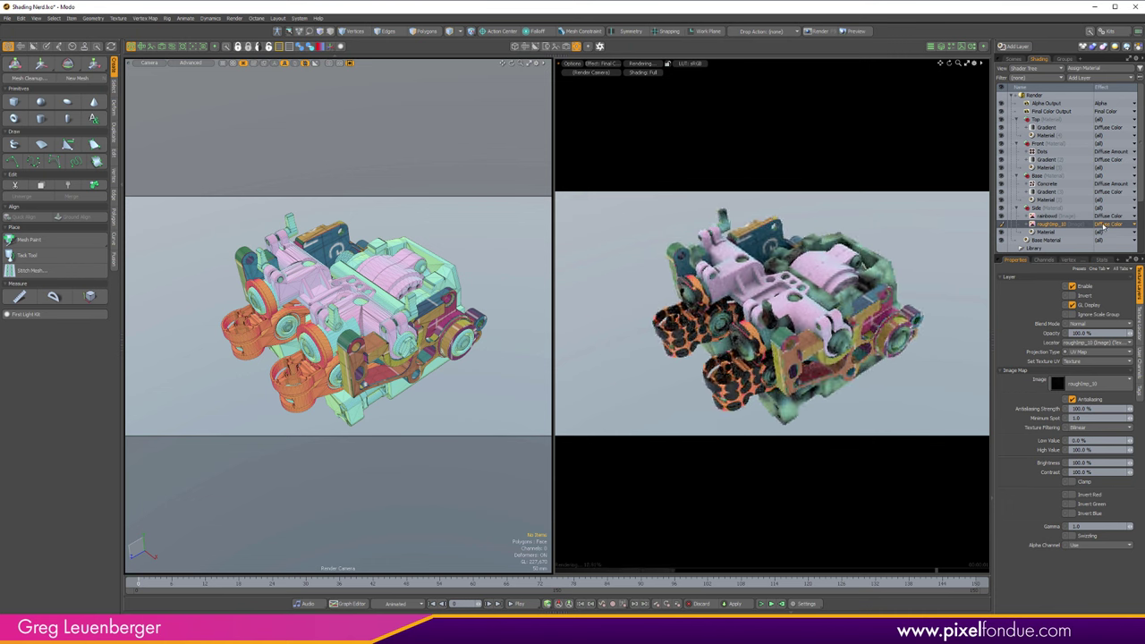
Set the effect of the Side group's roughtmp_10 image layer to Roughness.
{"action": "left_click", "coordinate": [1103, 225]}
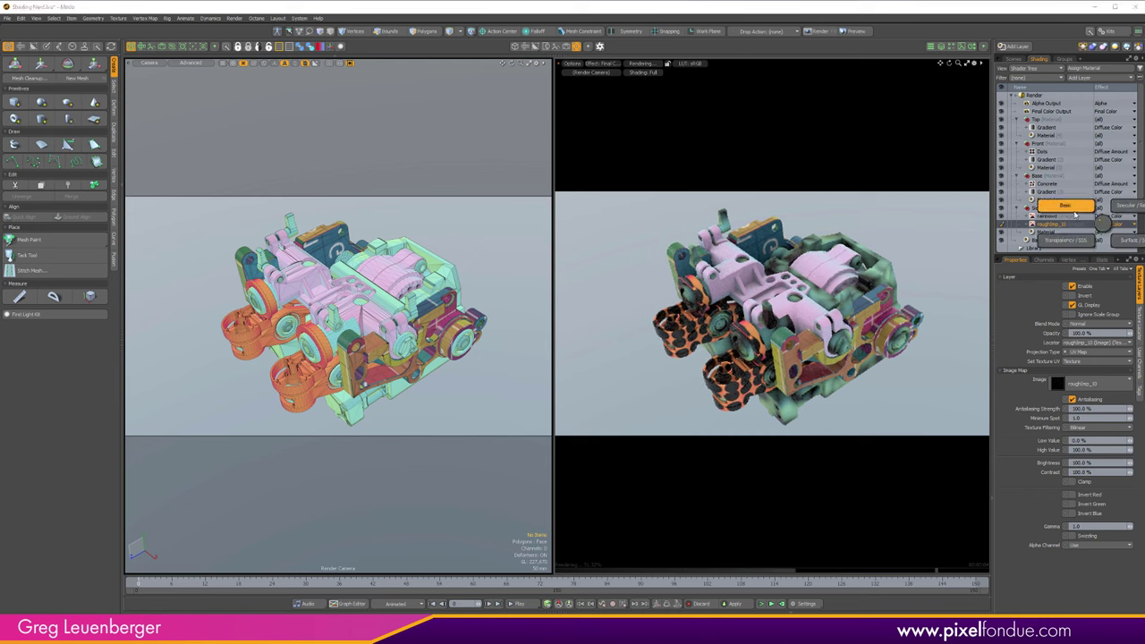
{"action": "left_click", "coordinate": [1074, 206]}
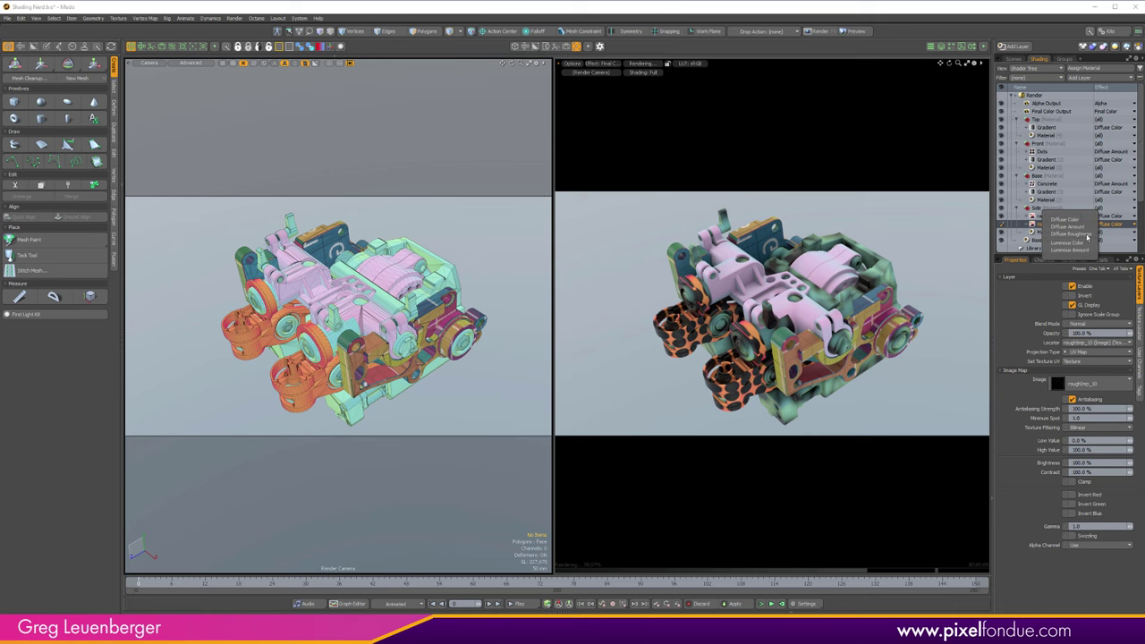
{"action": "left_click", "coordinate": [1112, 226]}
{"action": "left_click", "coordinate": [1104, 223]}
{"action": "left_click", "coordinate": [1121, 209]}
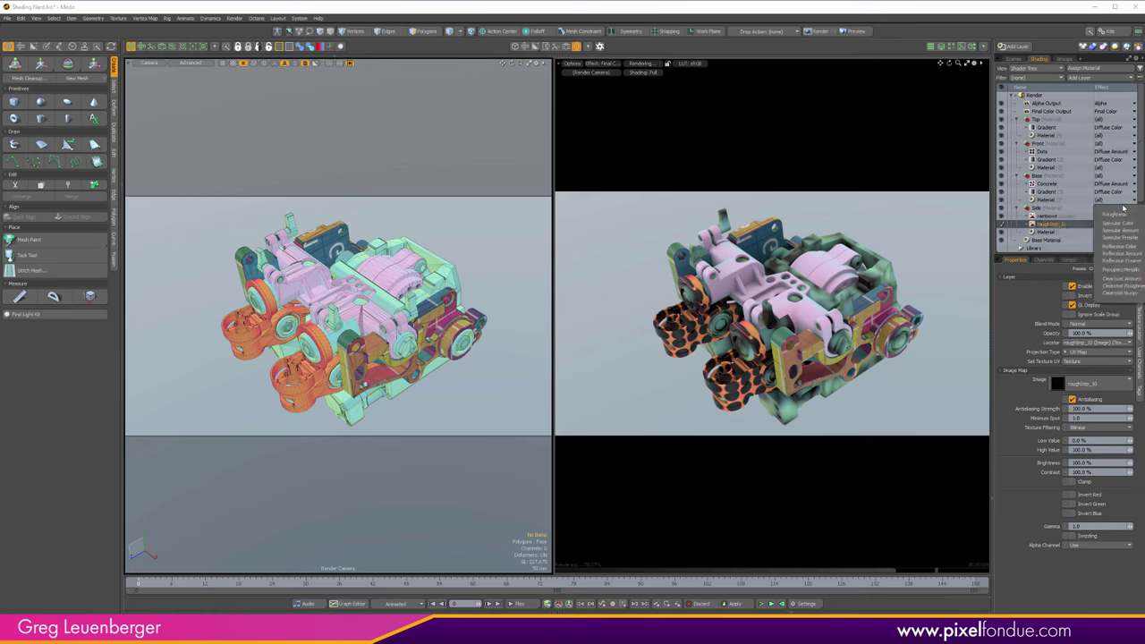
{"action": "left_click", "coordinate": [1111, 215]}
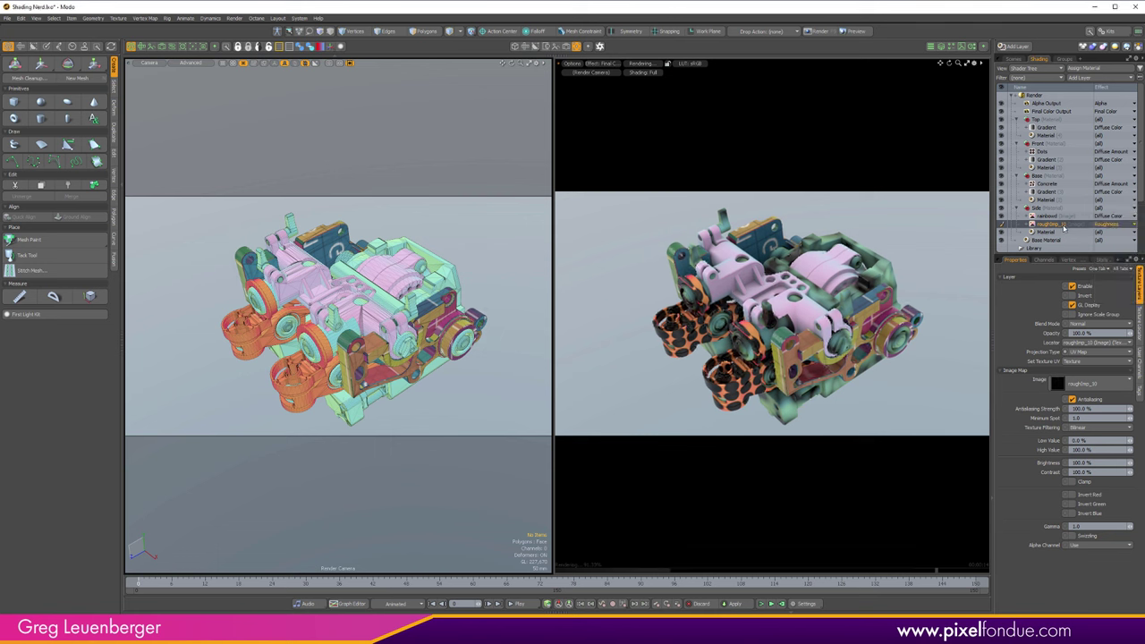
{"action": "left_click", "coordinate": [1106, 224]}
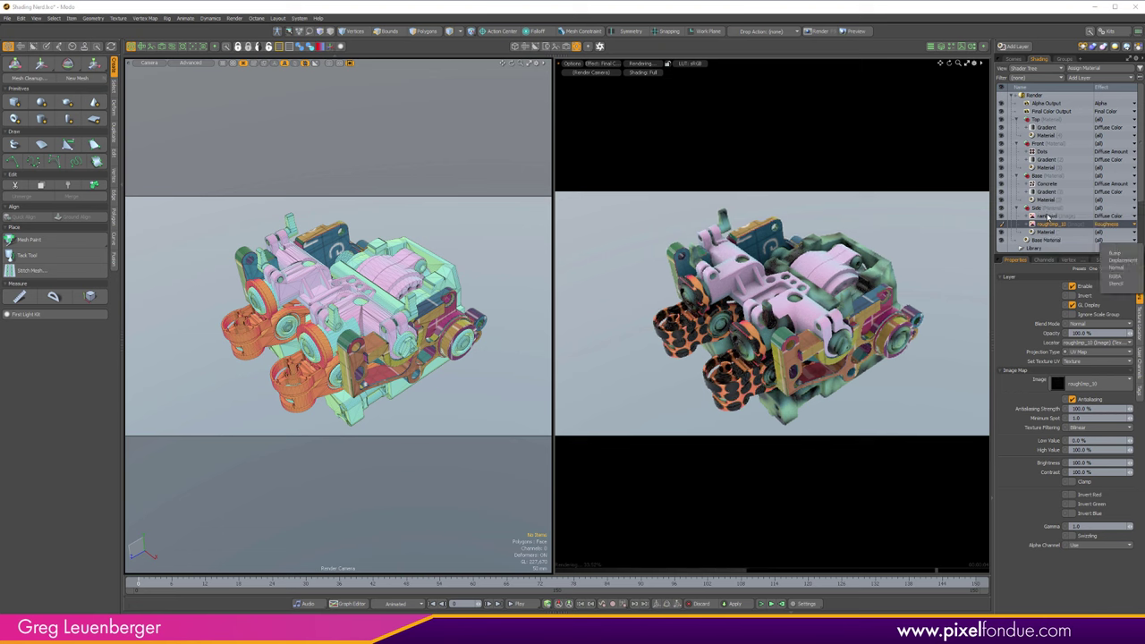
{"action": "left_click", "coordinate": [1049, 215]}
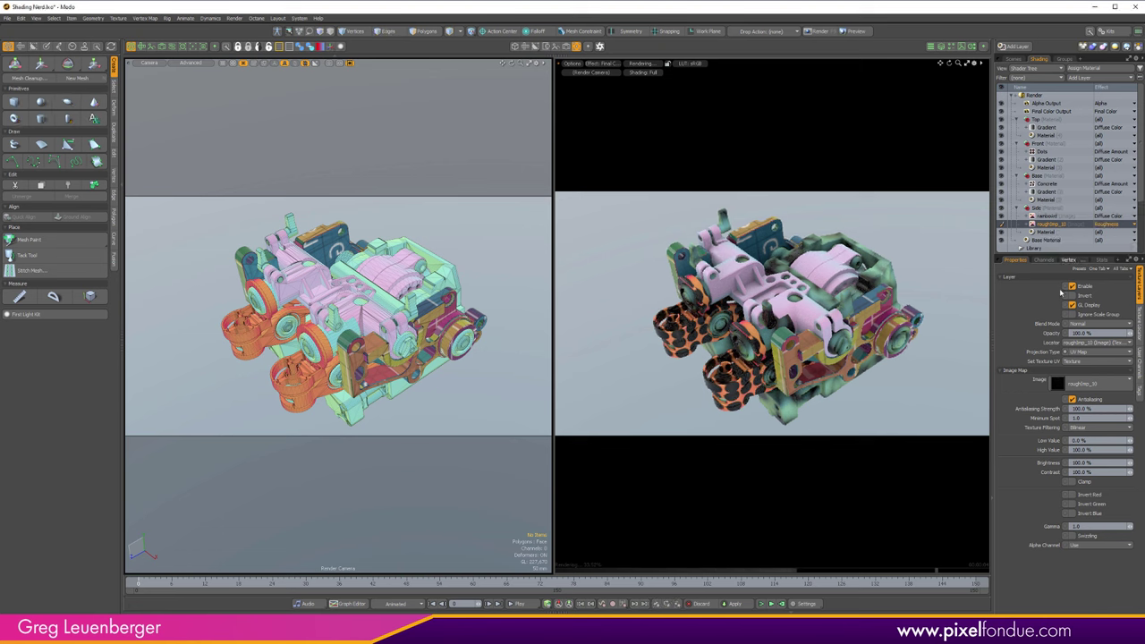
Add a Final Color render output to the Side material group and delete it again.
{"action": "right_click", "coordinate": [1054, 225]}
{"action": "key", "text": "shift+a"}
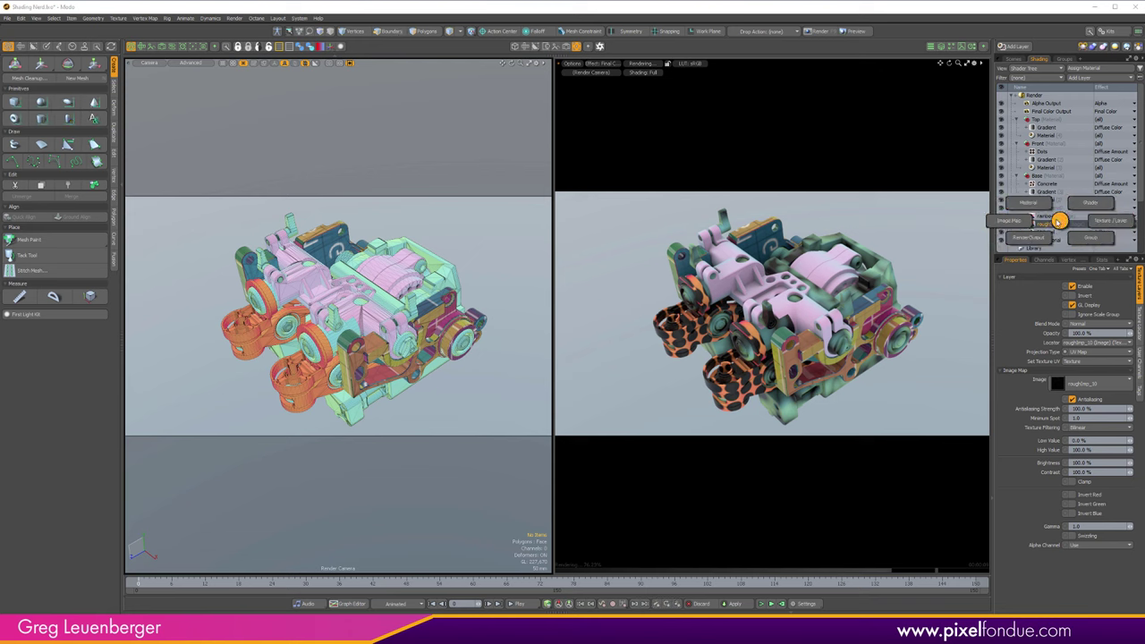
{"action": "left_click", "coordinate": [1033, 238]}
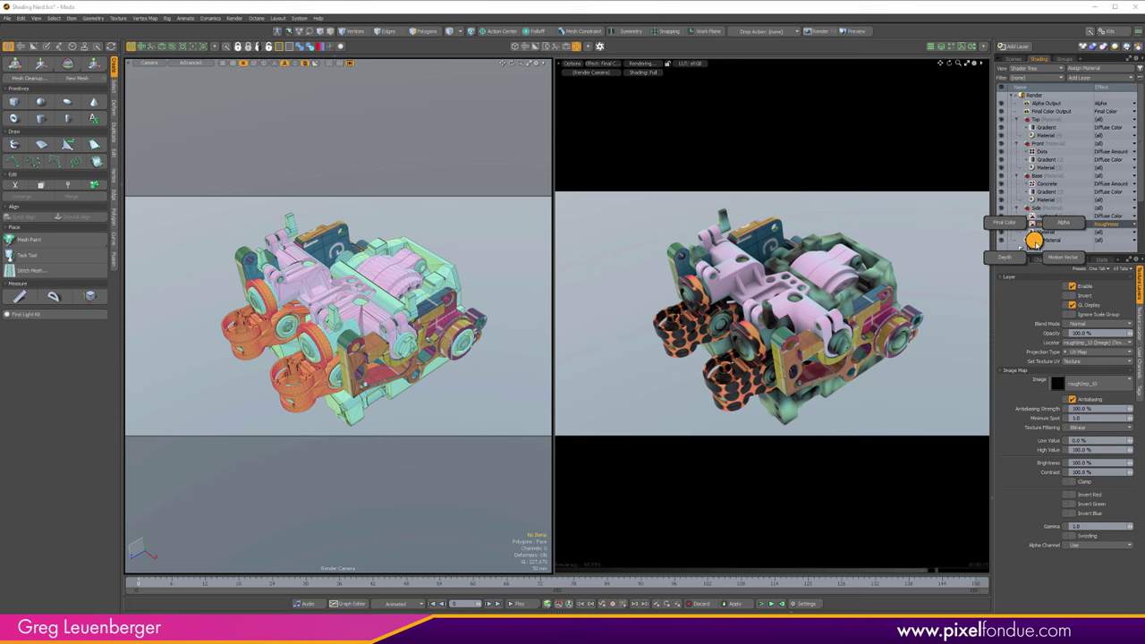
{"action": "left_click", "coordinate": [1002, 222]}
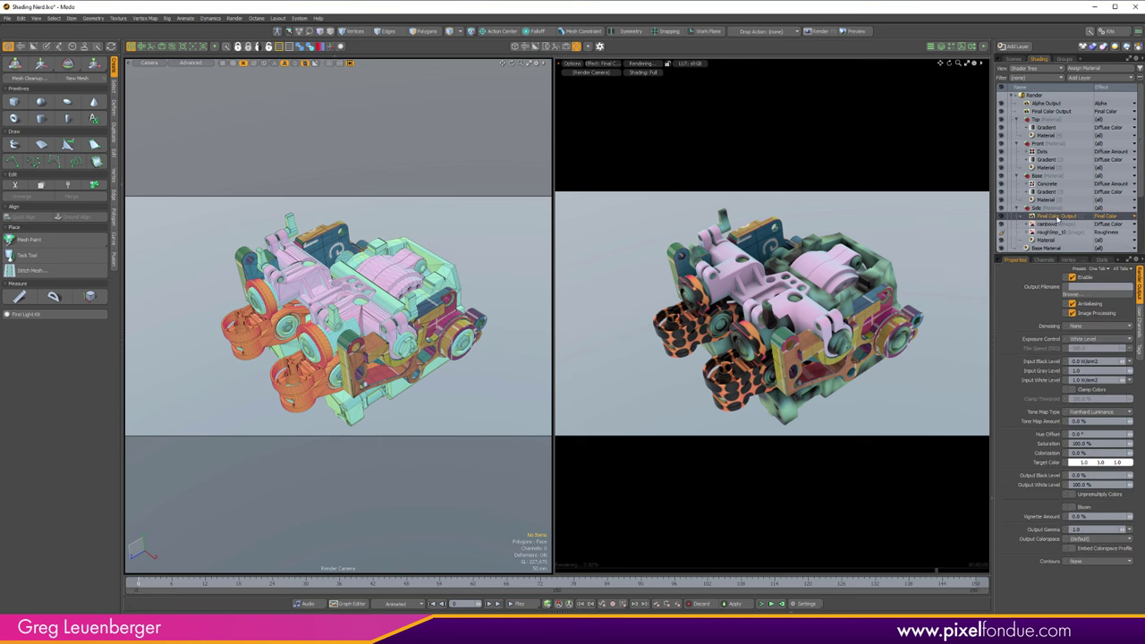
{"action": "right_click", "coordinate": [1055, 219]}
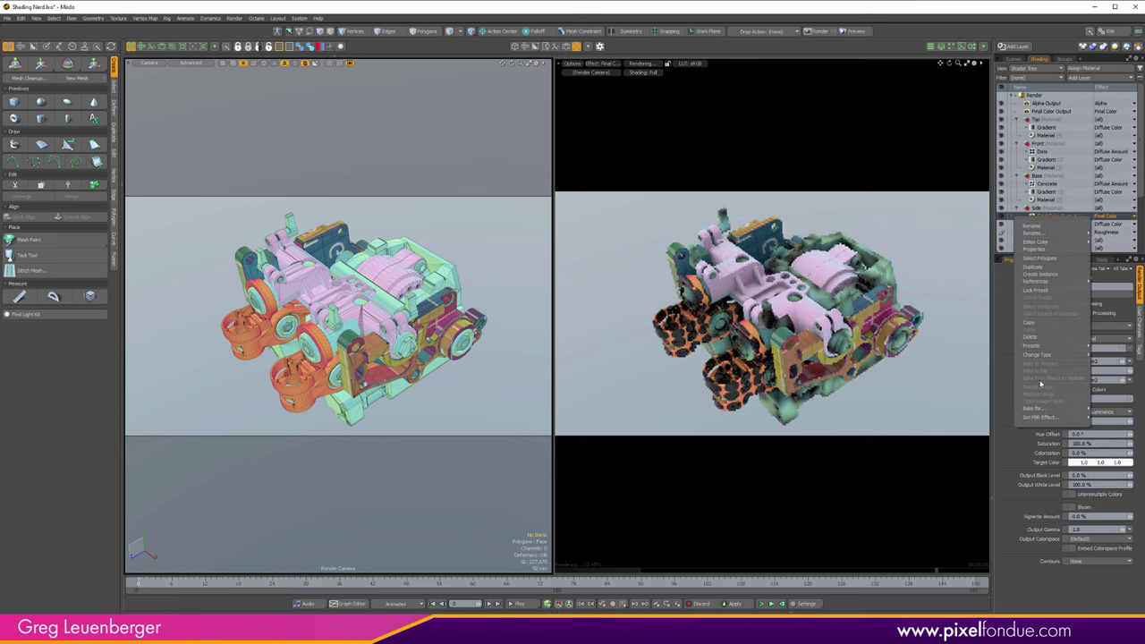
{"action": "left_click", "coordinate": [1037, 336]}
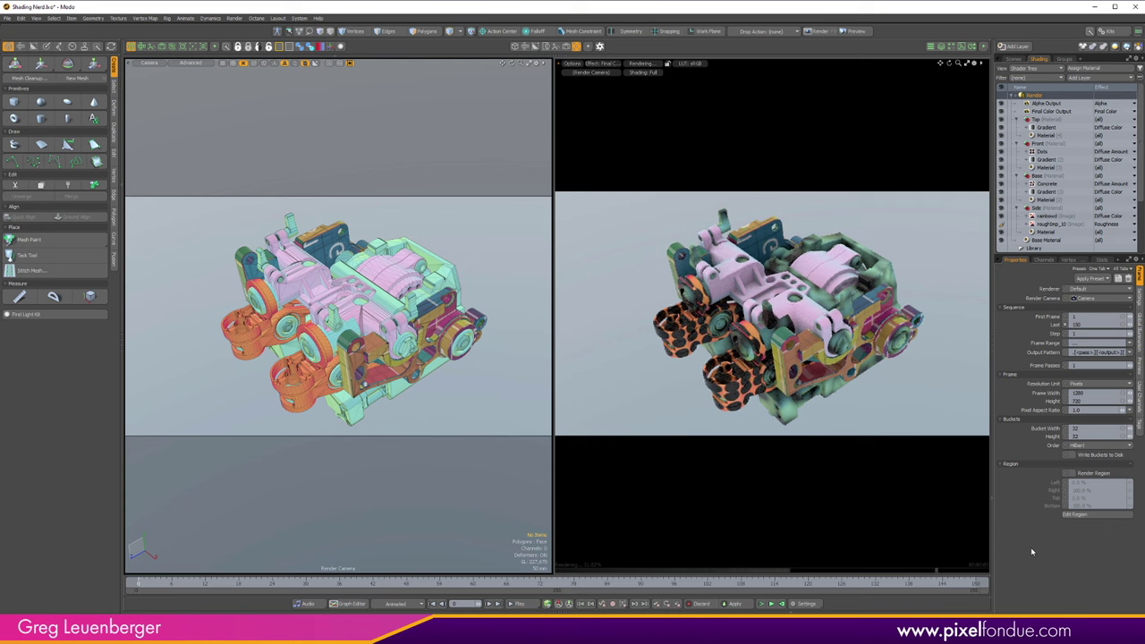
Add an empty Image Map layer to the Base material group and another to the Front material group.
{"action": "left_click", "coordinate": [1047, 208]}
{"action": "left_click", "coordinate": [1046, 177]}
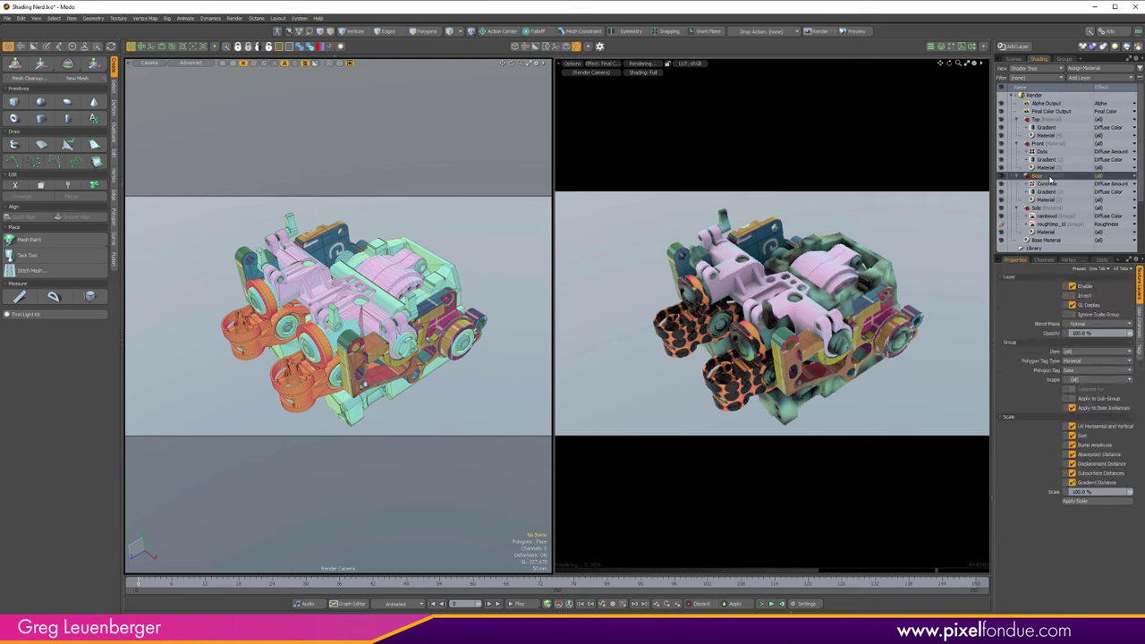
{"action": "key", "text": "ctrl+space"}
{"action": "left_click", "coordinate": [997, 197]}
{"action": "left_click_drag", "start_coordinate": [1042, 183], "coordinate": [984, 150]}
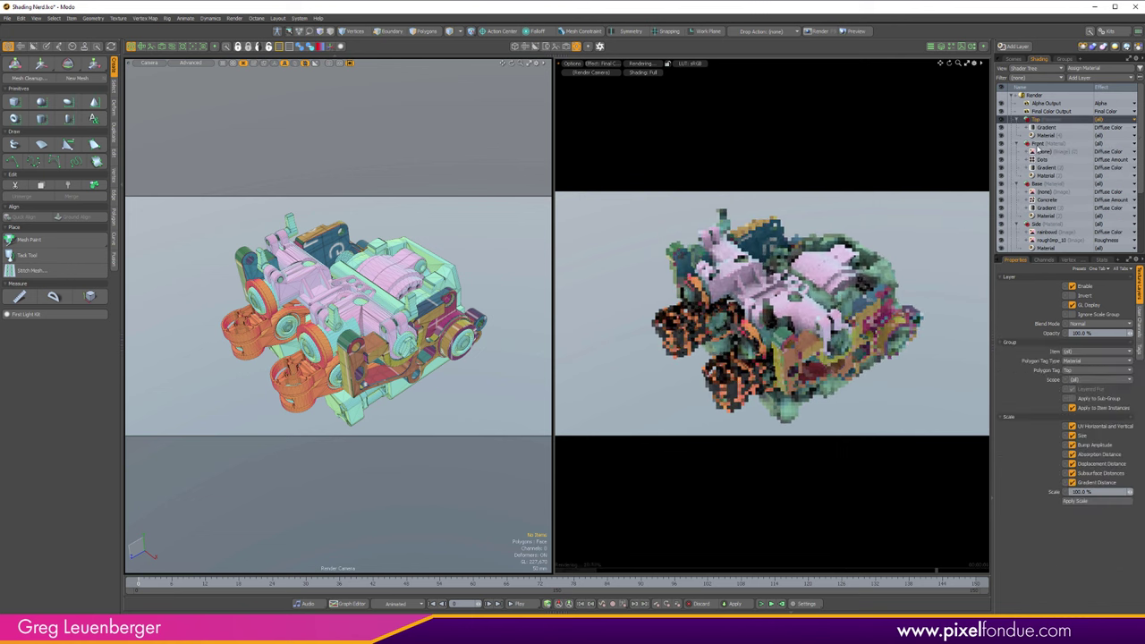
Search the texture presets for noise and add a Gabor Noise layer to both the Top and Base material groups.
{"action": "left_click", "coordinate": [1037, 183]}
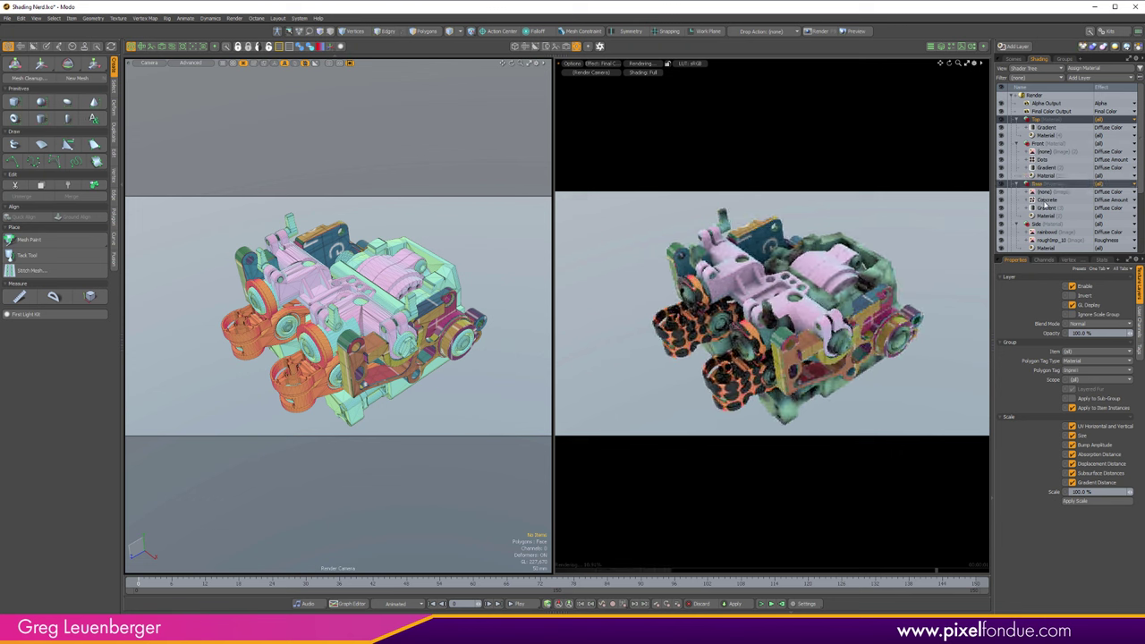
{"action": "key", "text": "n"}
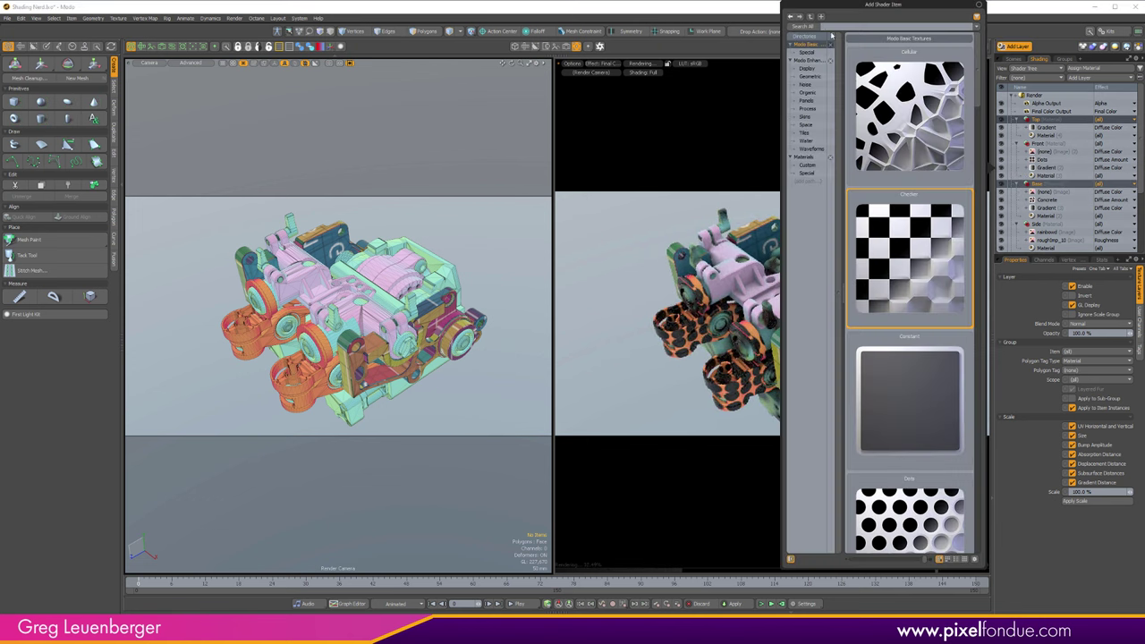
{"action": "left_click", "coordinate": [831, 27]}
{"action": "type", "text": "npr"}
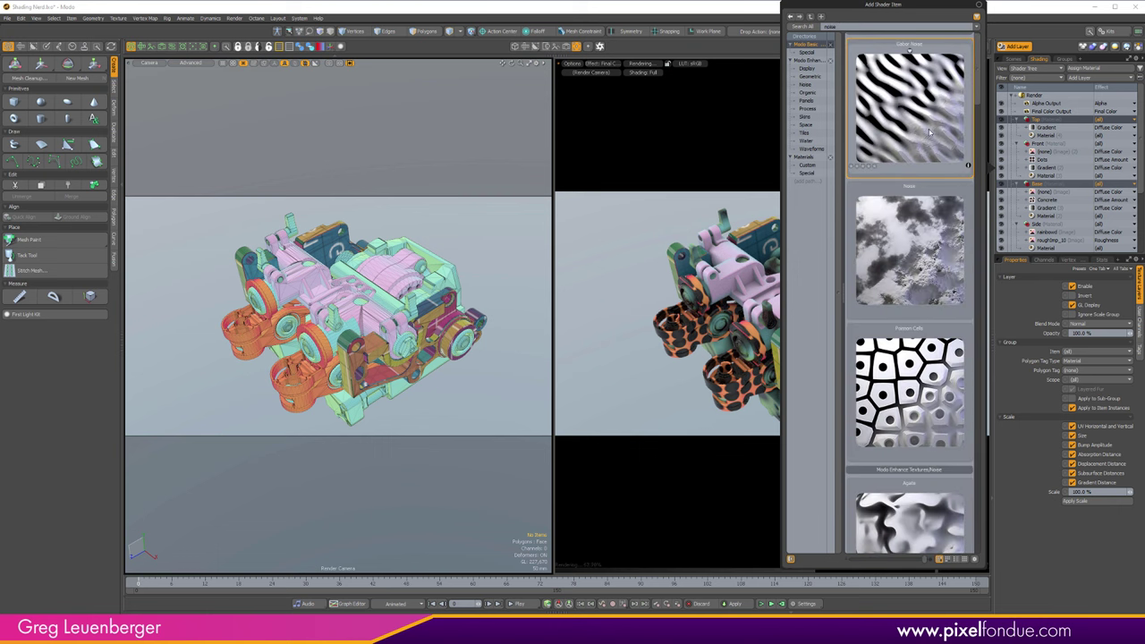
{"action": "double_click", "coordinate": [911, 126]}
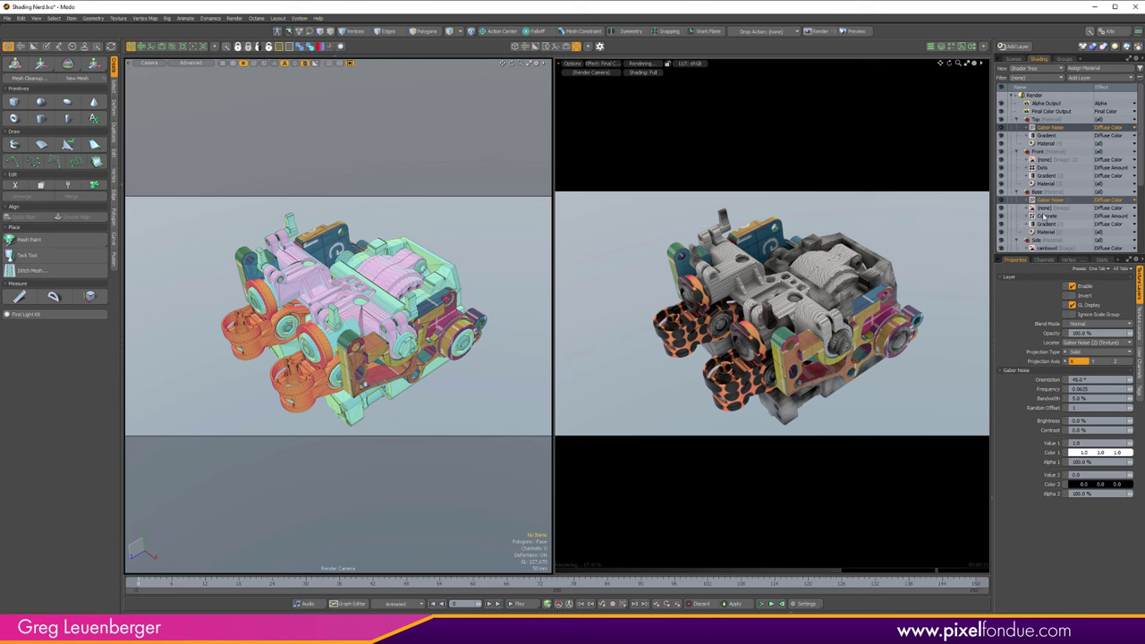
Look through the texture presets for new layers and enlarge the Shader Tree list to show more of its items.
{"action": "left_click", "coordinate": [1014, 48]}
{"action": "left_click_drag", "start_coordinate": [978, 97], "coordinate": [981, 152]}
{"action": "left_click_drag", "start_coordinate": [1046, 254], "coordinate": [1048, 358]}
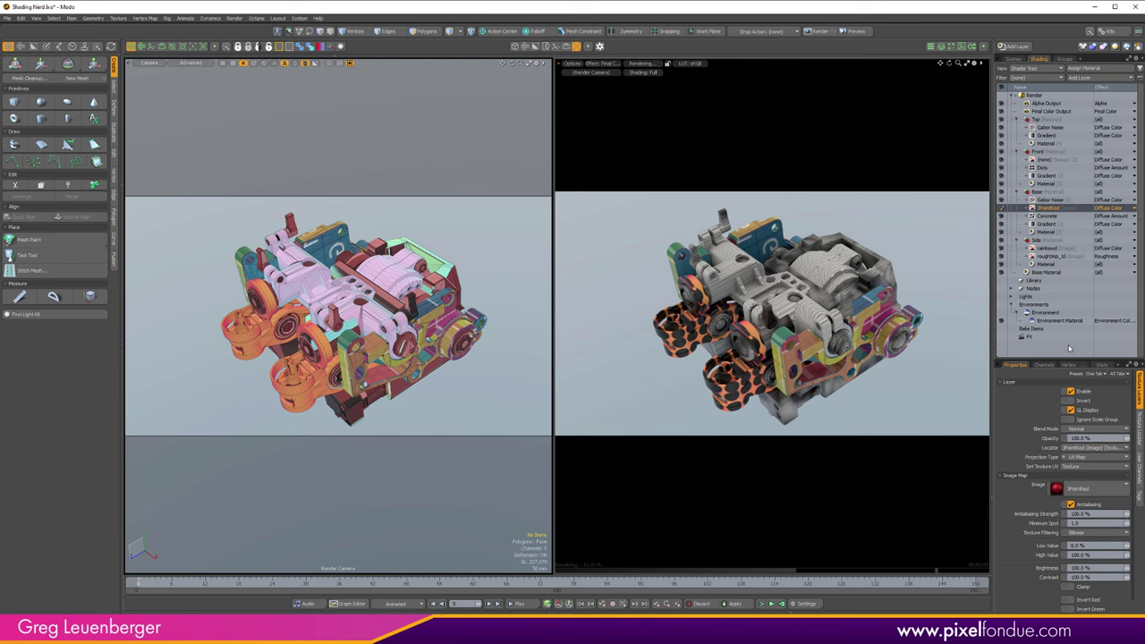
Browse the texture presets available for new layers, including the Organic, Process, Space and Tiles categories.
{"action": "left_click", "coordinate": [1017, 46]}
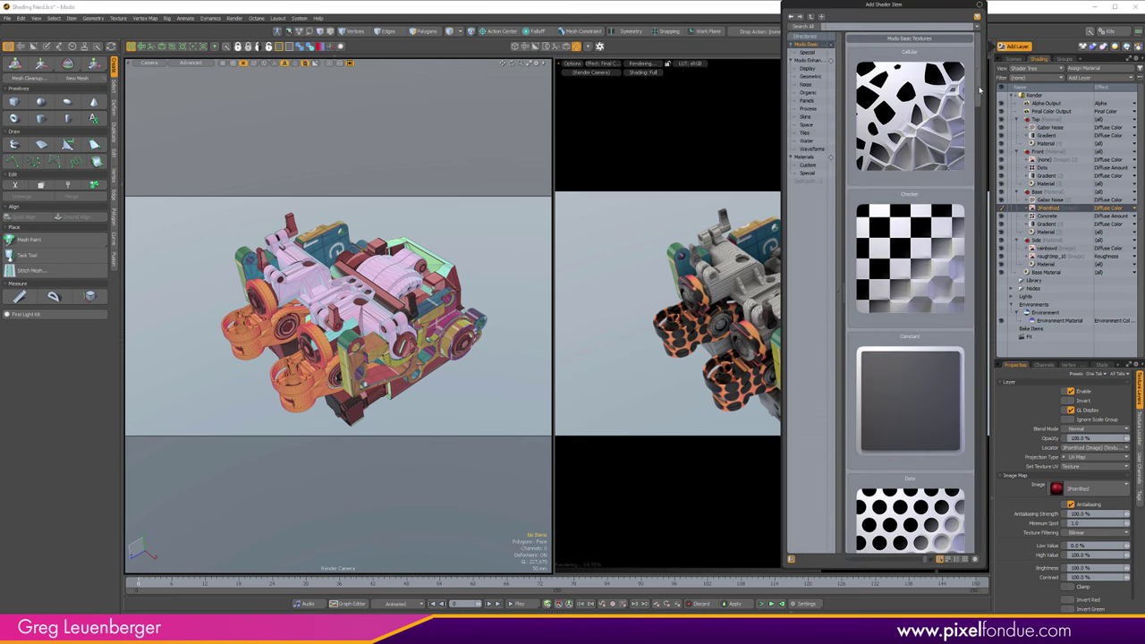
{"action": "left_click_drag", "start_coordinate": [979, 86], "coordinate": [975, 248]}
{"action": "left_click", "coordinate": [808, 92]}
{"action": "left_click", "coordinate": [807, 108]}
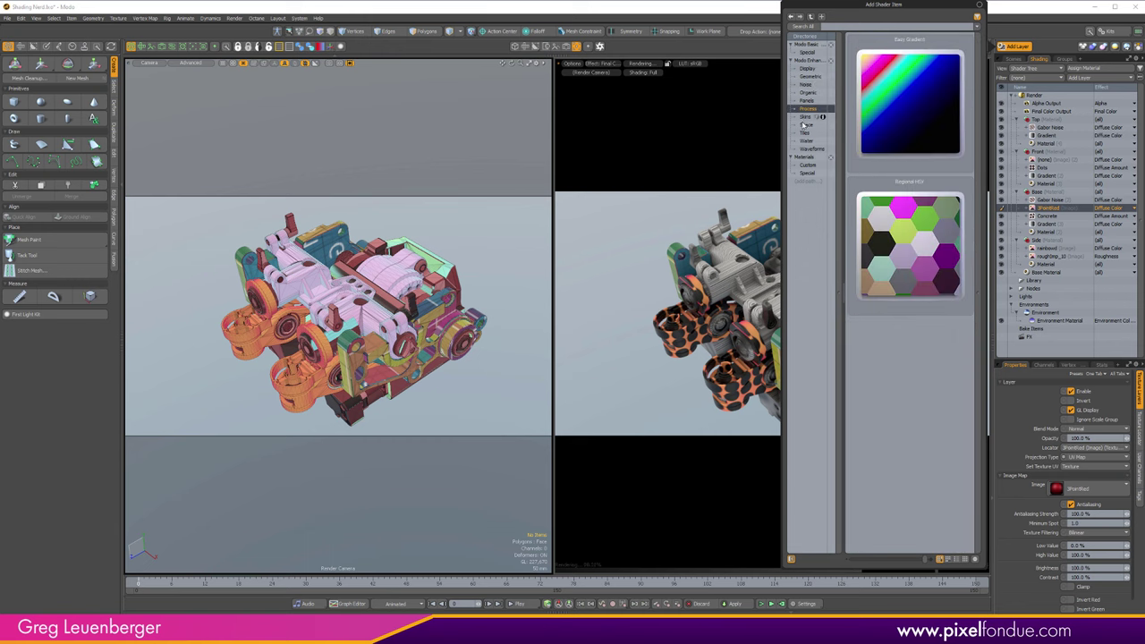
{"action": "left_click", "coordinate": [804, 124]}
{"action": "left_click", "coordinate": [805, 132]}
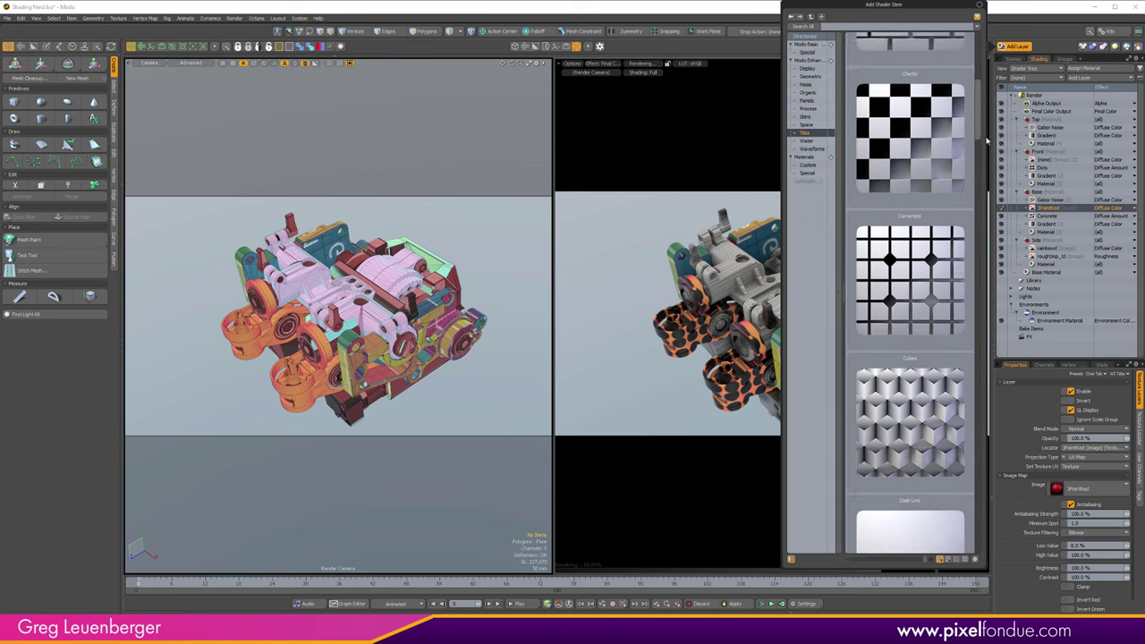